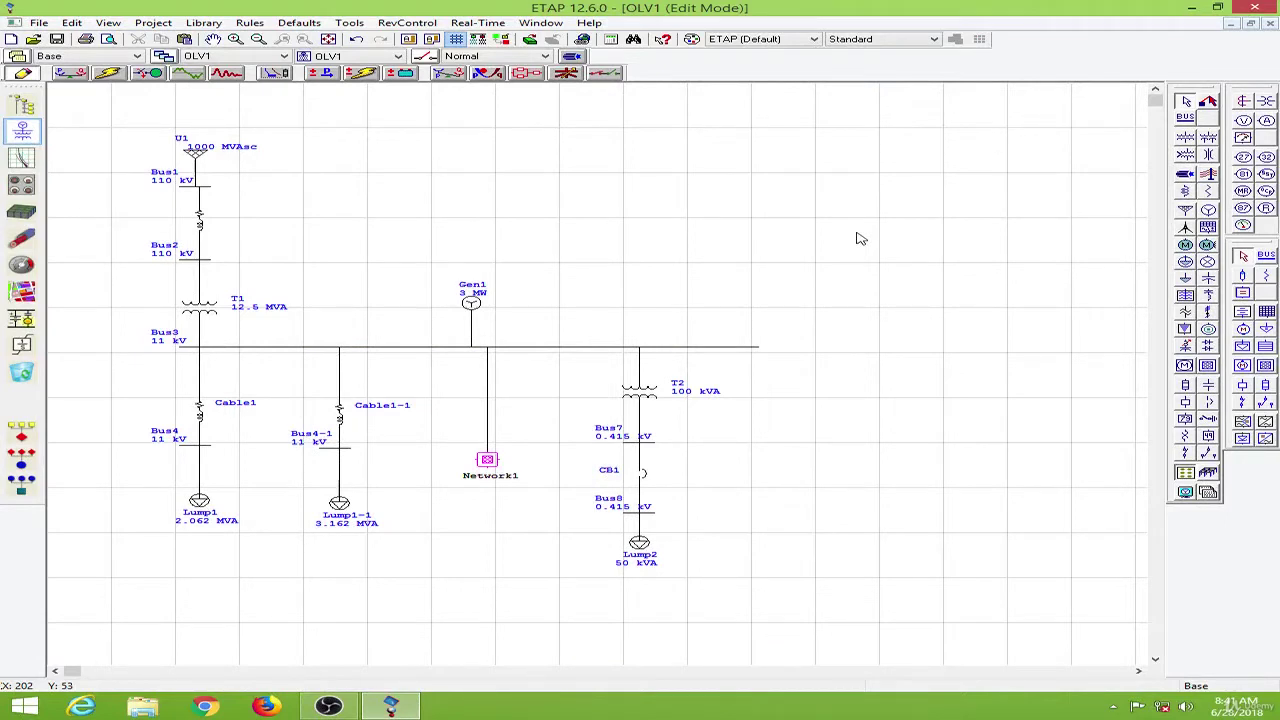
Step: Stretch Bus3's right end further right so it can carry a new branch
left_click(760, 349)
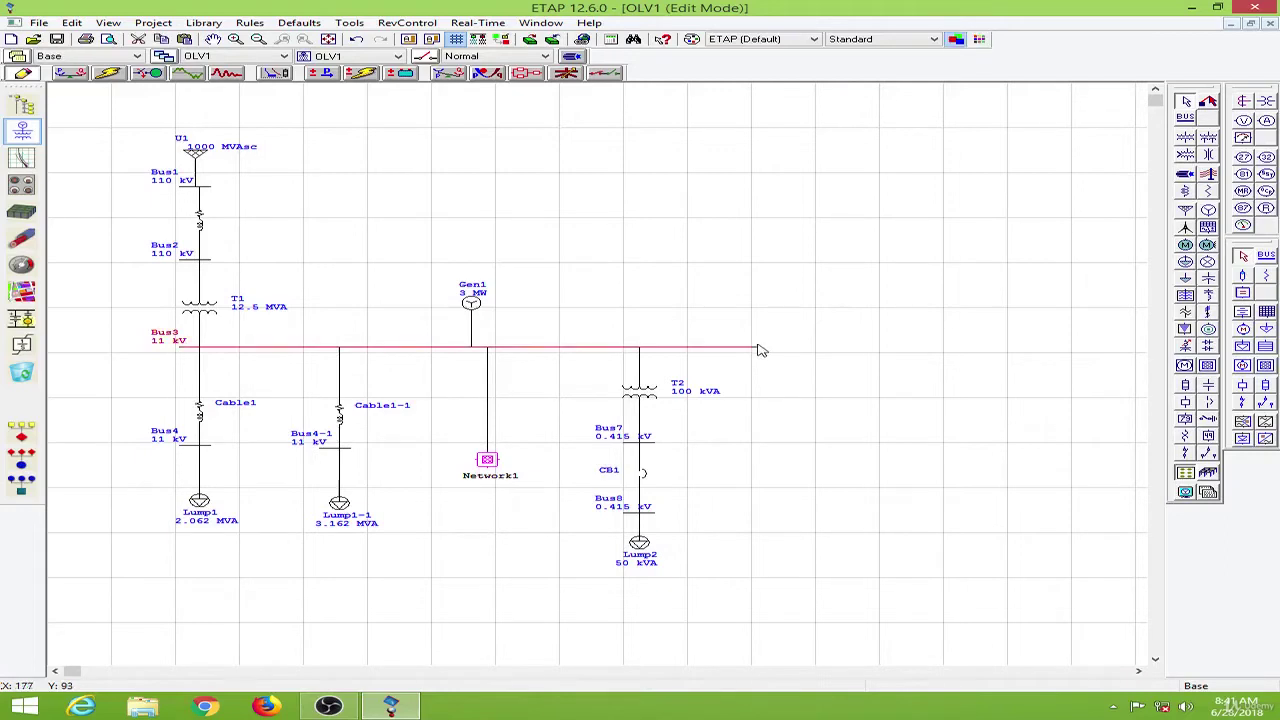
left_click_drag(760, 347, 985, 347)
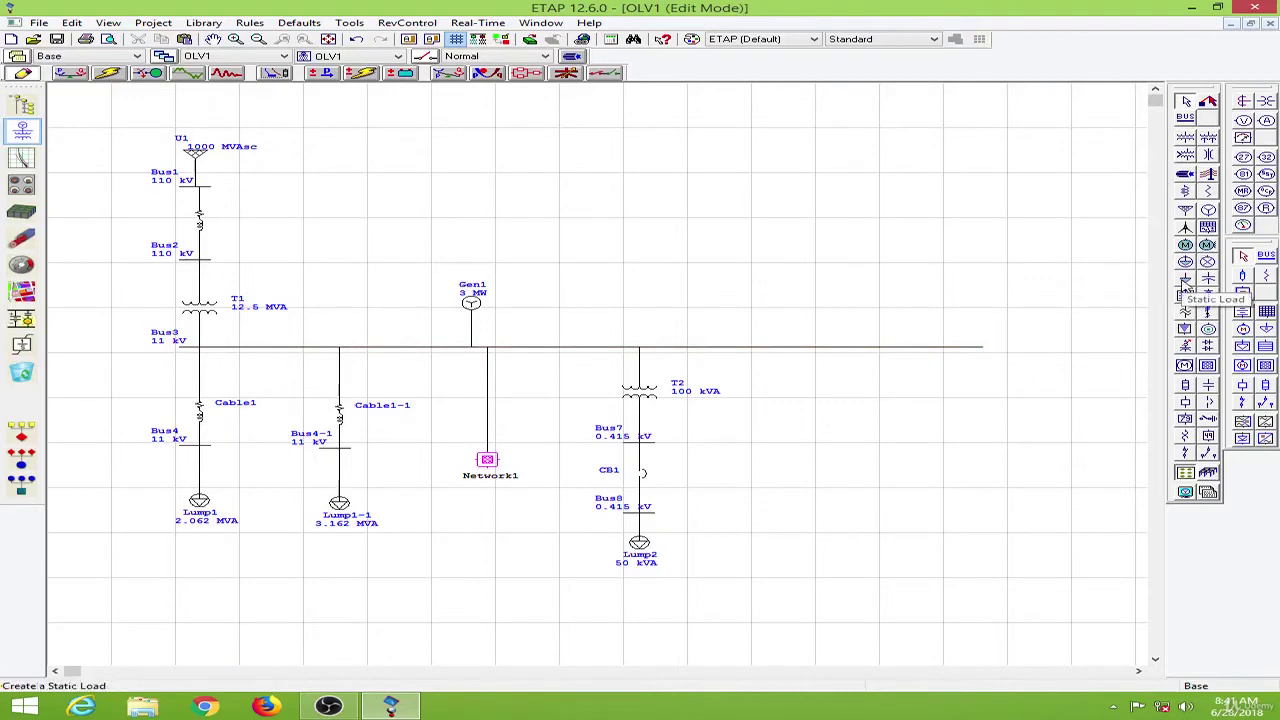
Step: Place a new static load, Load3, right of Lump2 and connect it to Bus3
left_click(1185, 278)
left_click(851, 518)
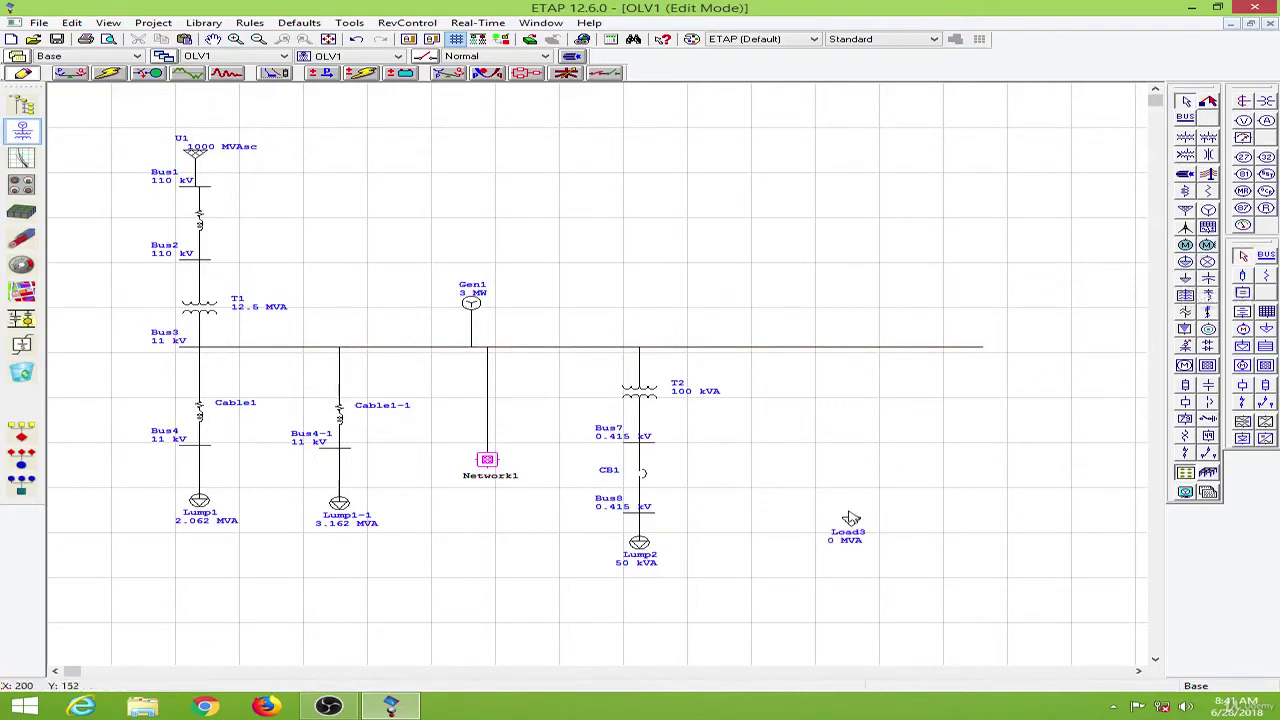
left_click_drag(851, 518, 847, 356)
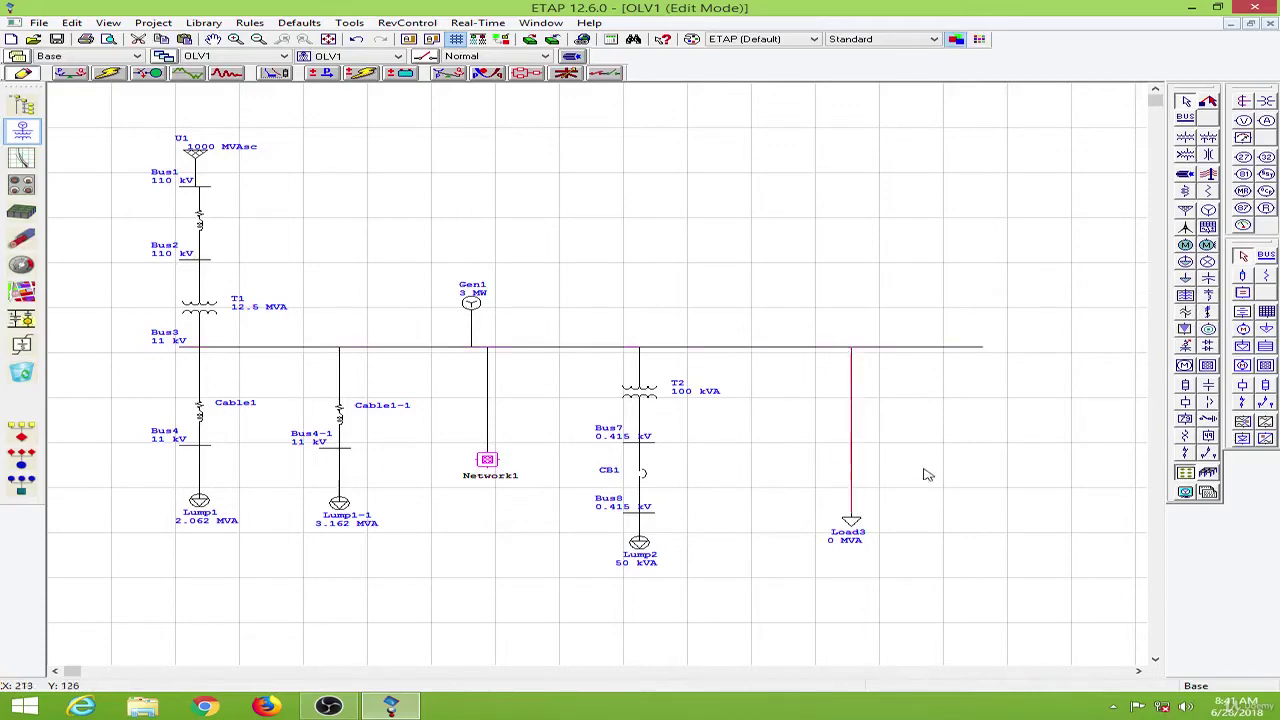
Step: Rate Load3 at 2 MVA with an 85% power factor
double_click(851, 525)
left_click(462, 148)
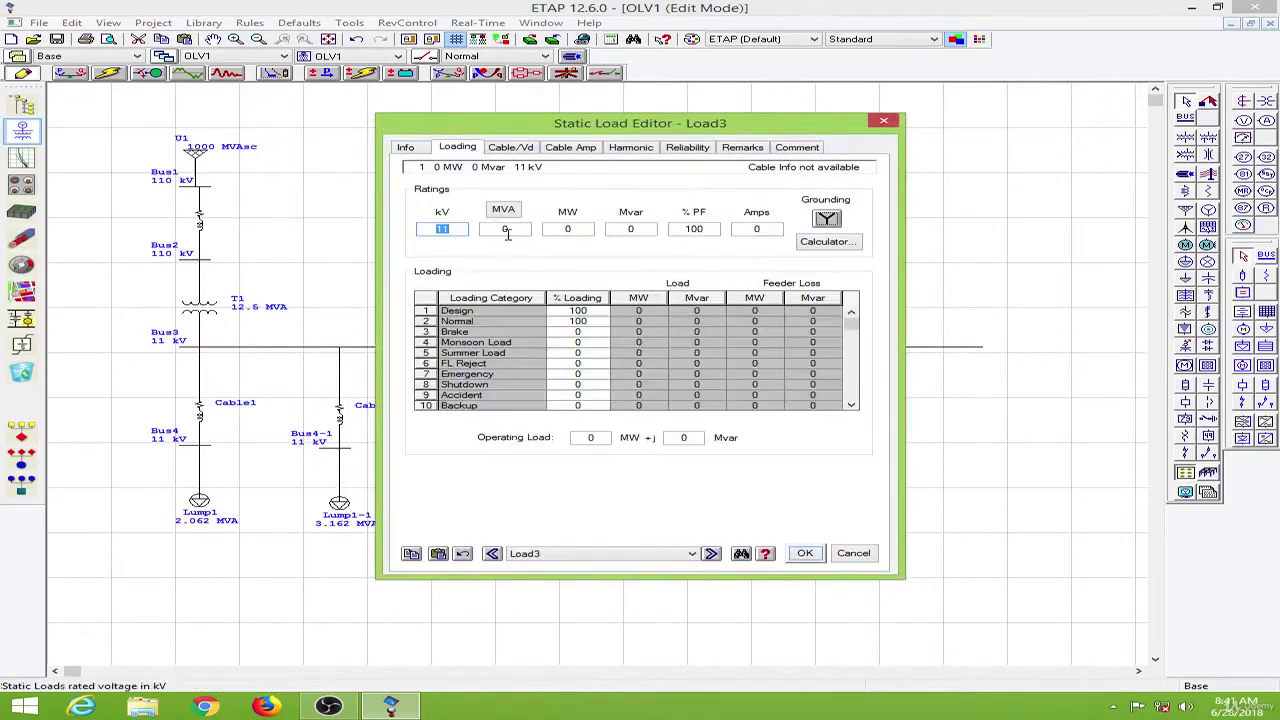
left_click(565, 228)
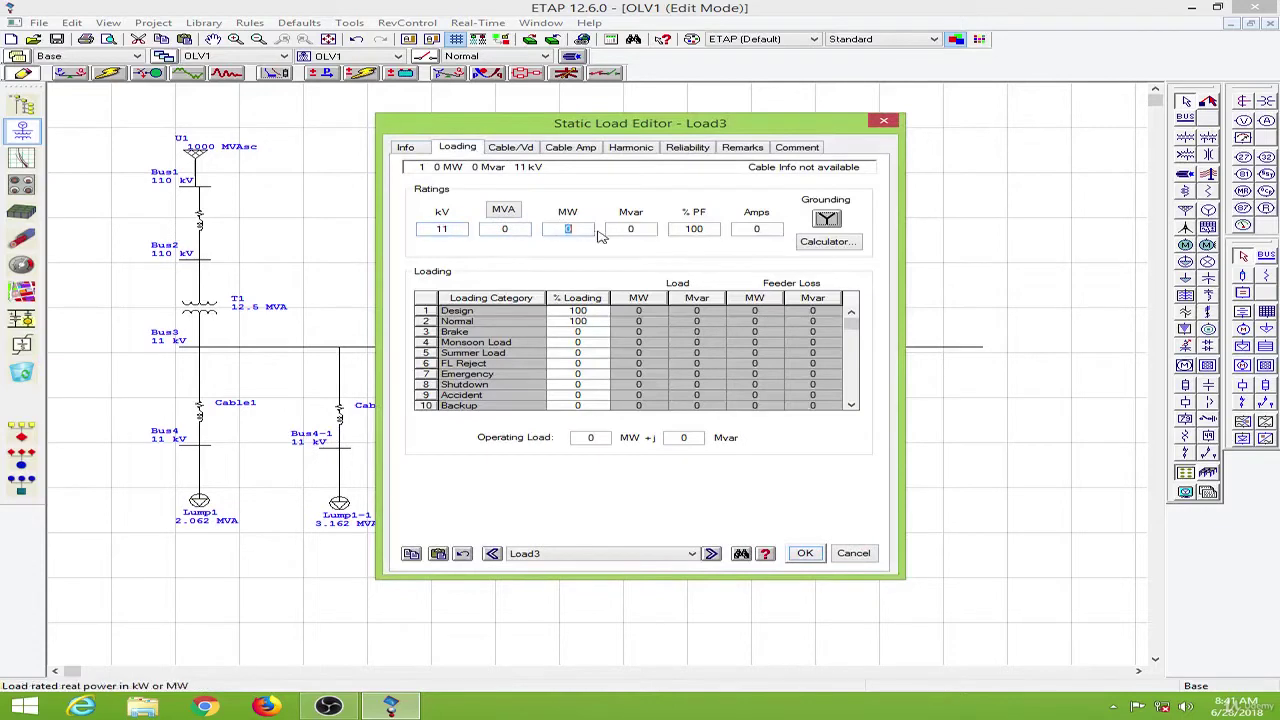
left_click(518, 228)
left_click(630, 228)
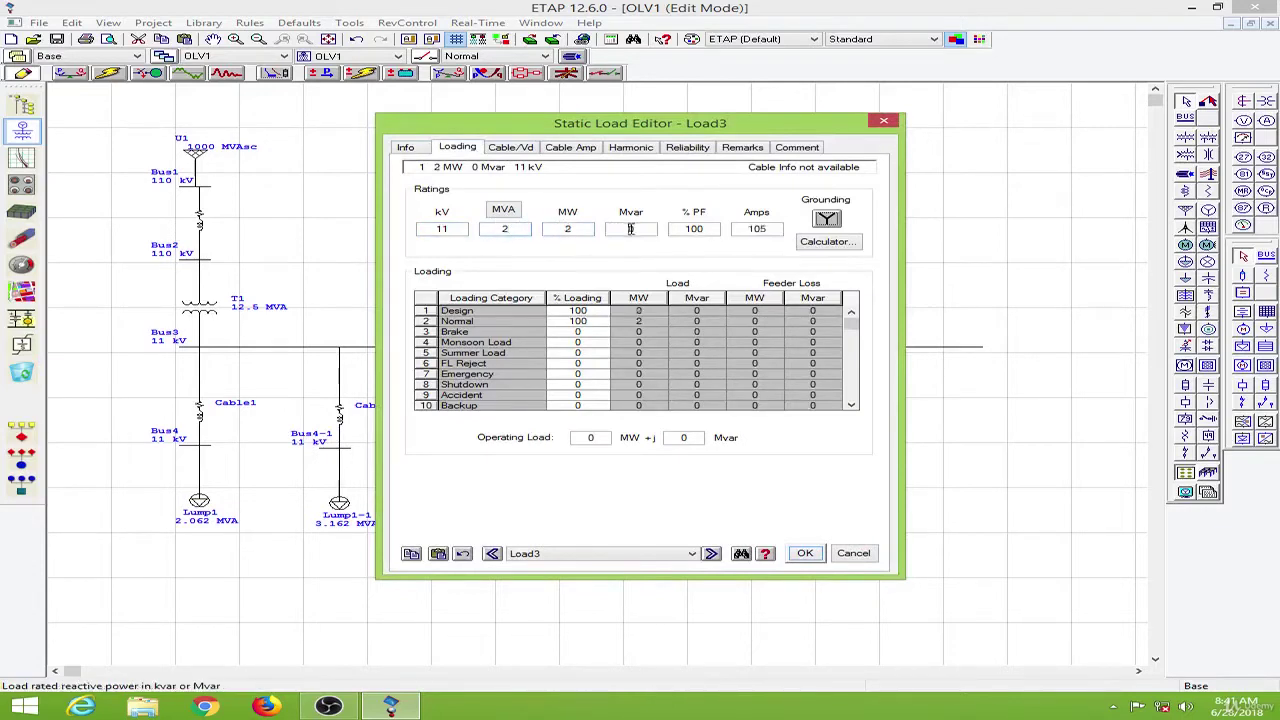
left_click(695, 228)
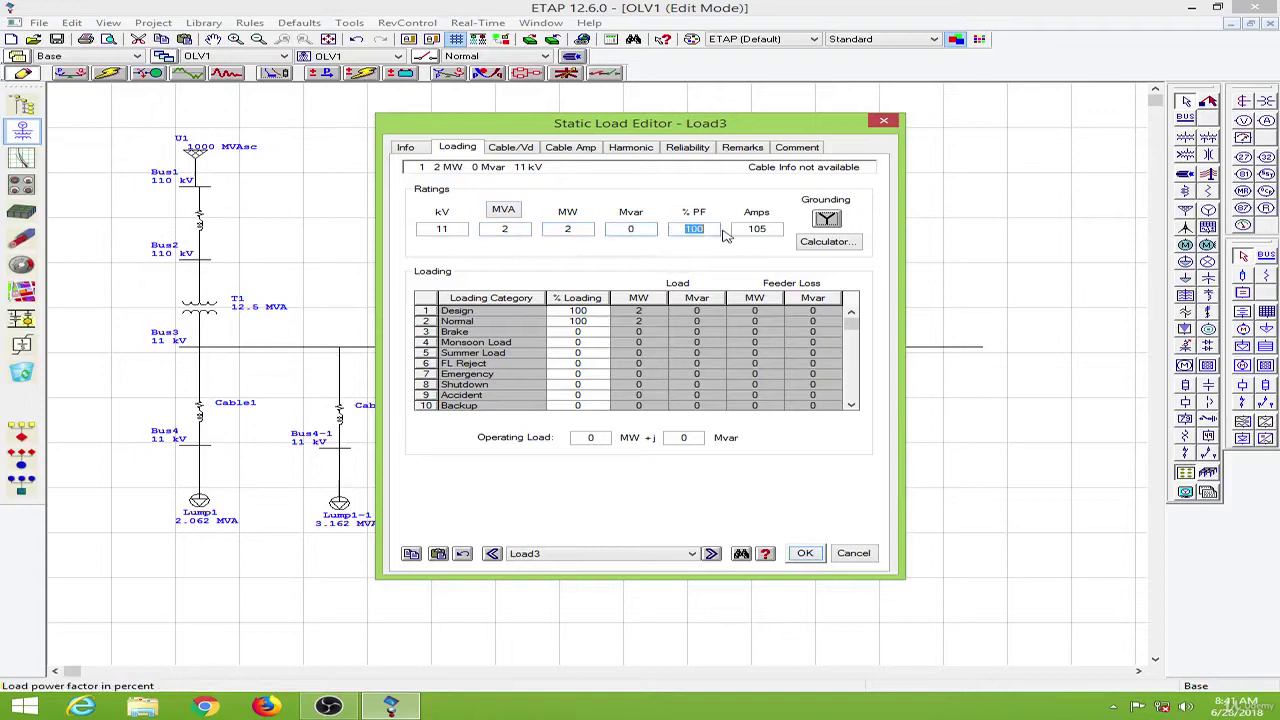
type("85")
left_click(710, 256)
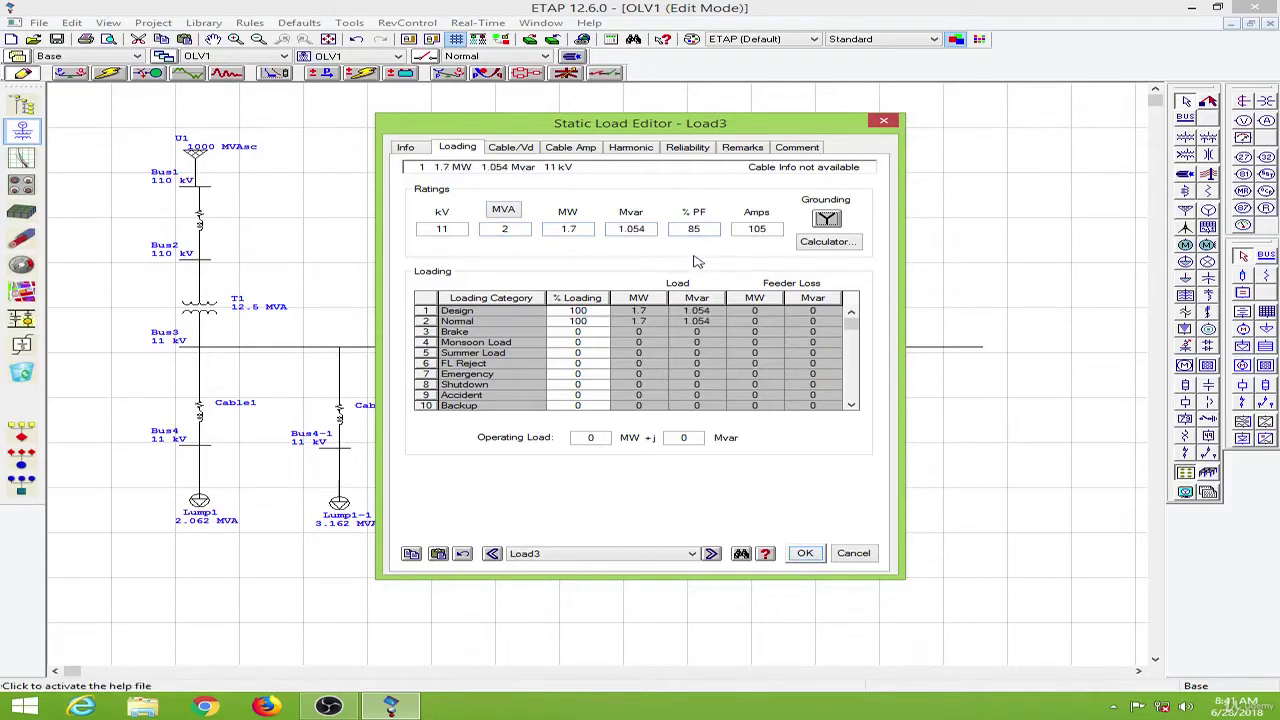
Step: Assign Load3 the Typical-IEEE Fluorescent harmonic library source and close its editor
left_click(806, 554)
left_click(645, 149)
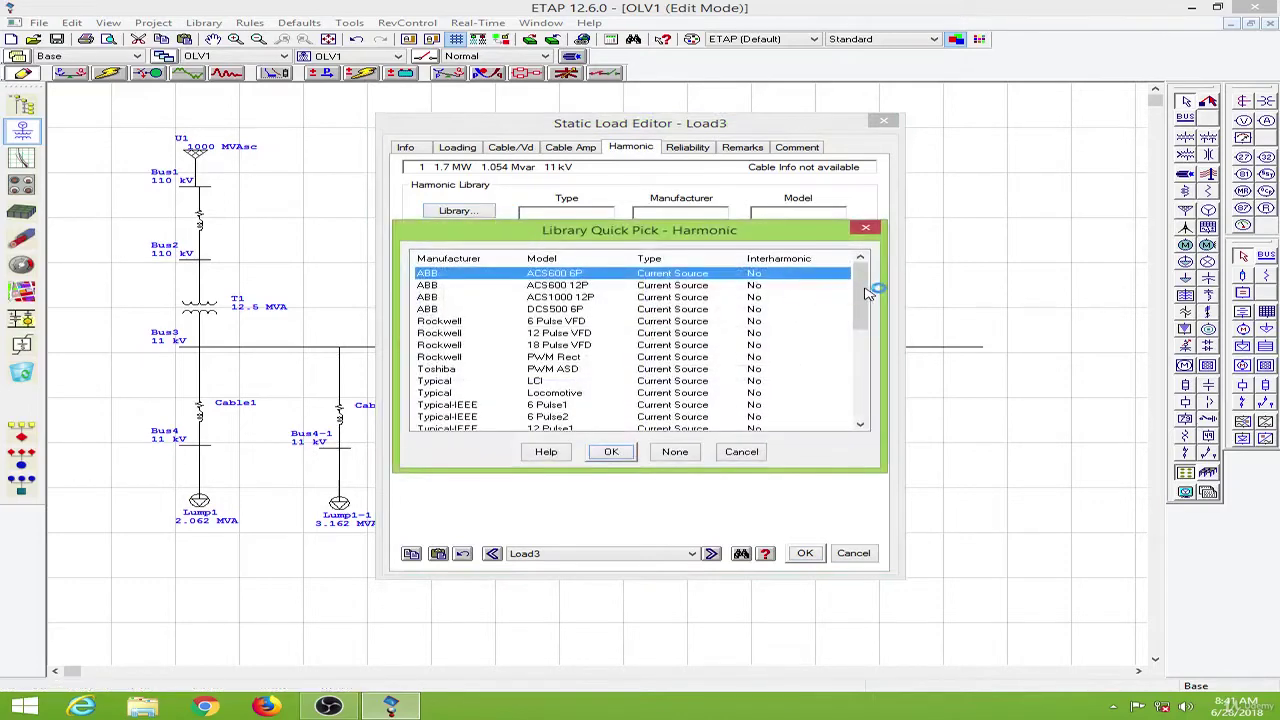
left_click_drag(866, 307, 866, 338)
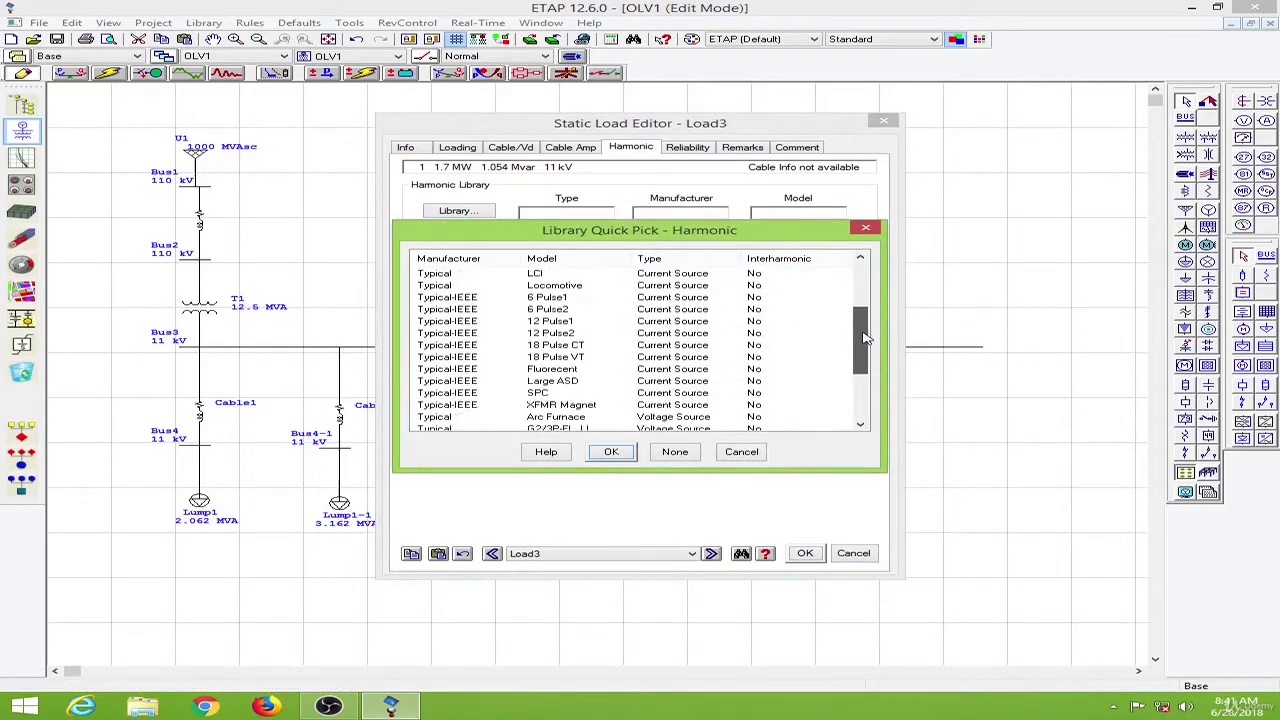
left_click(566, 369)
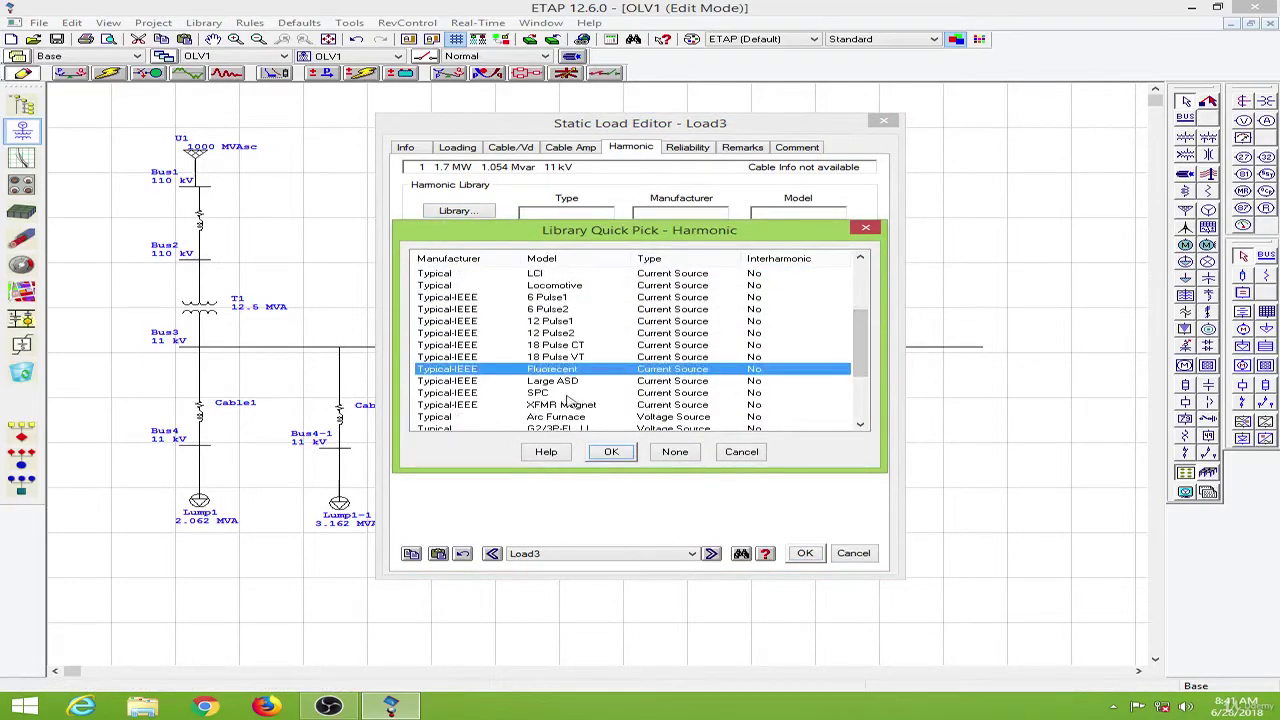
left_click(611, 452)
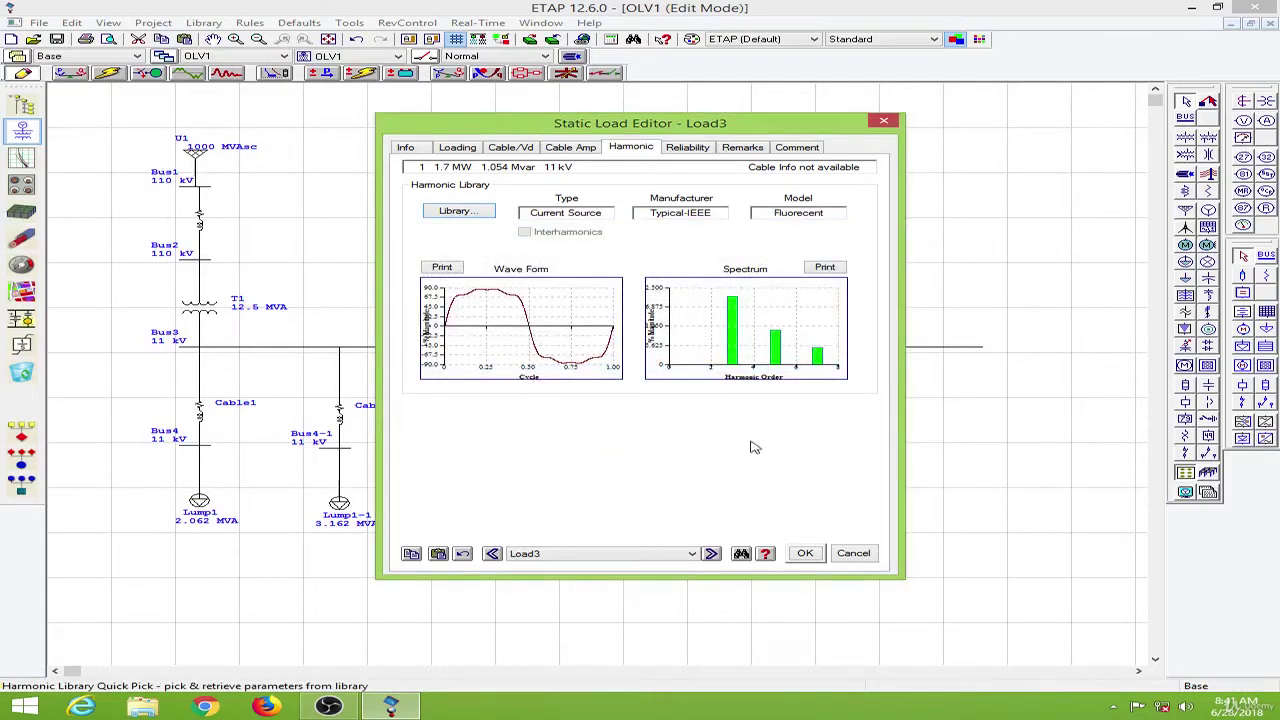
left_click(805, 555)
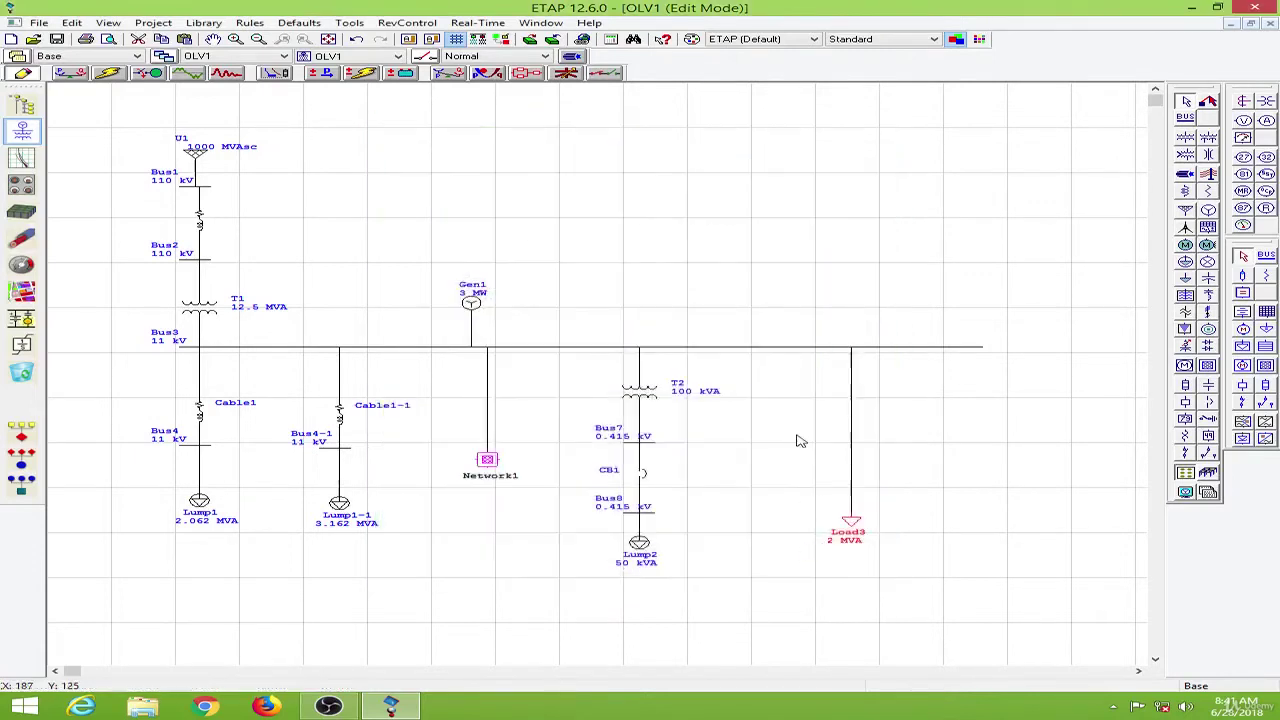
Step: Run a load flow, then a harmonic load flow saving output as HA4
left_click(72, 74)
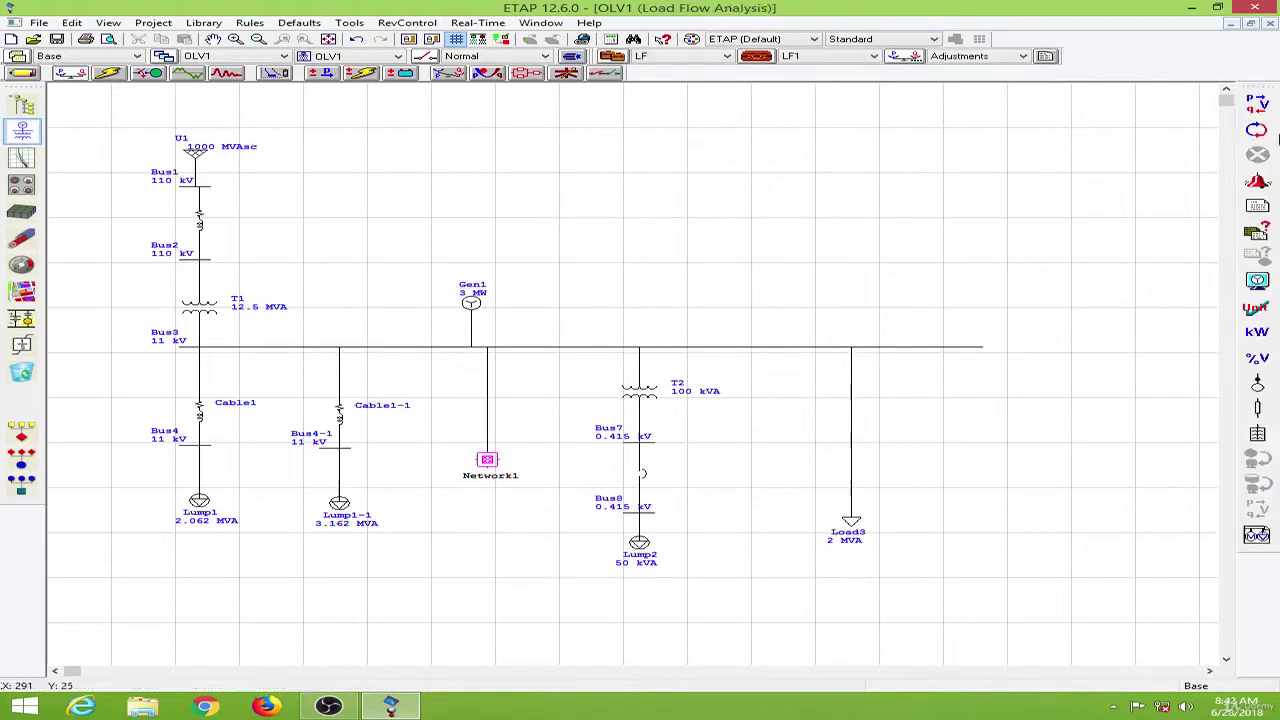
left_click(1262, 104)
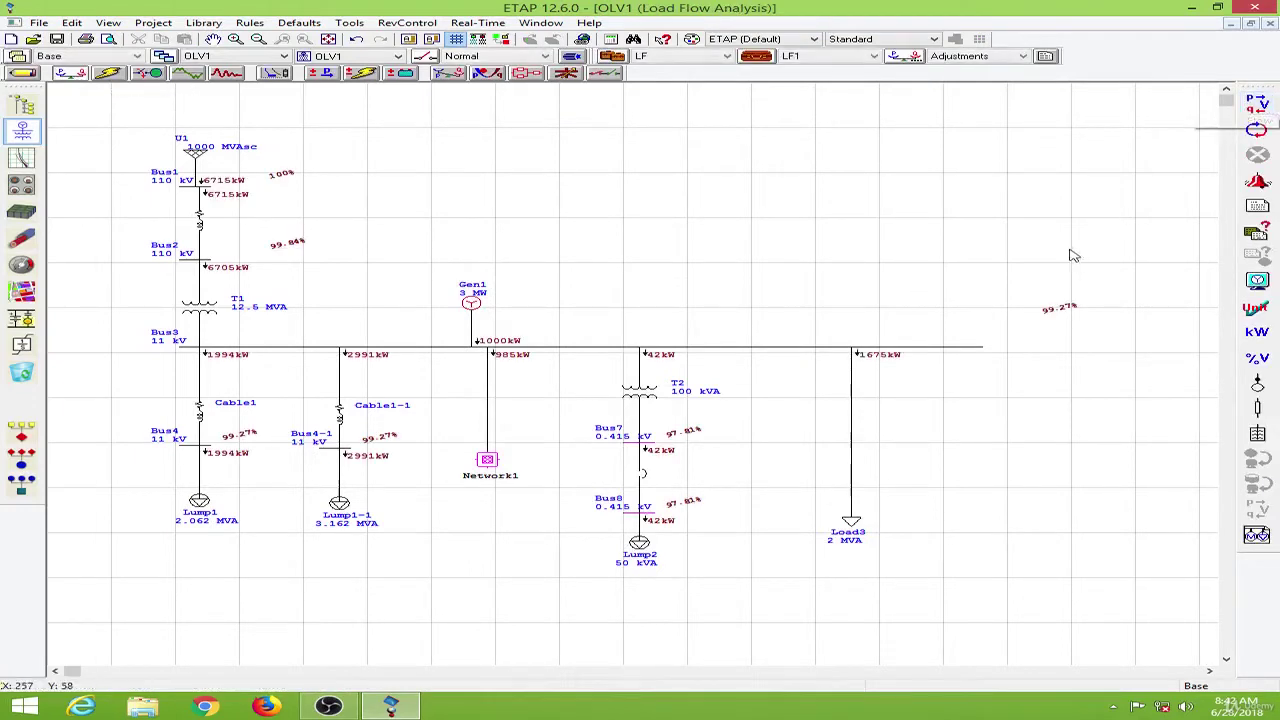
left_click(198, 78)
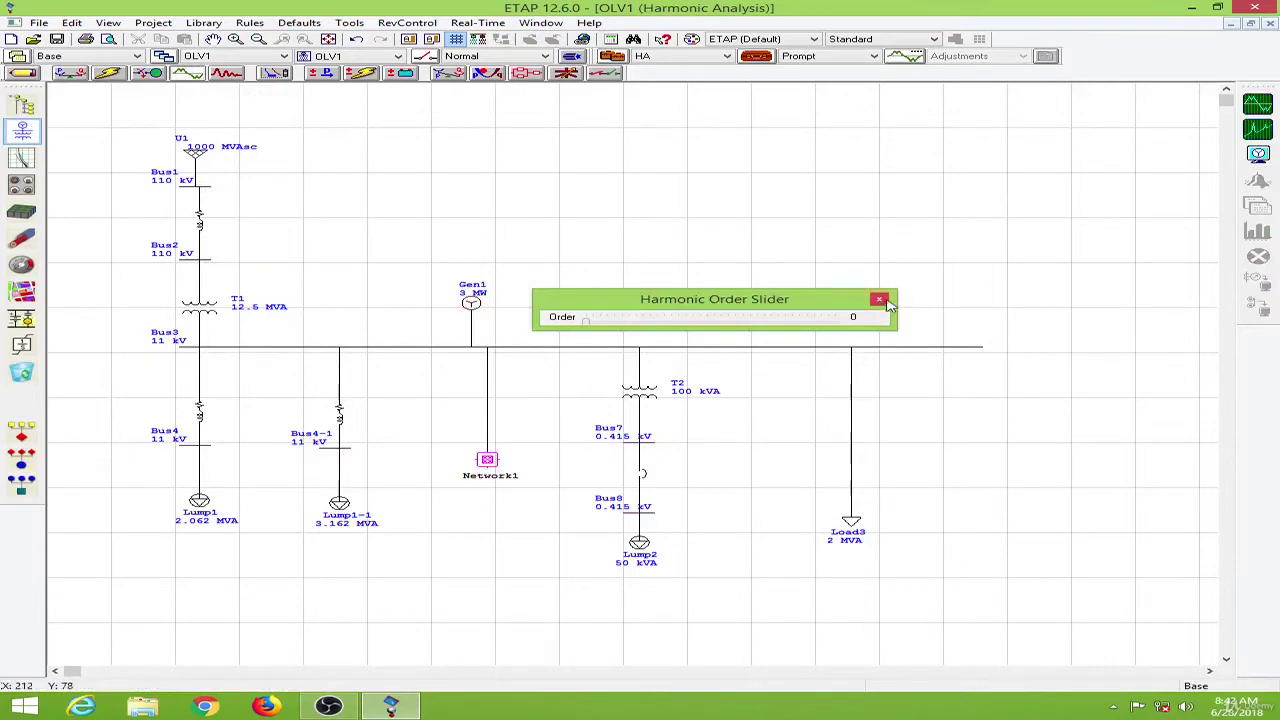
left_click_drag(824, 299, 795, 193)
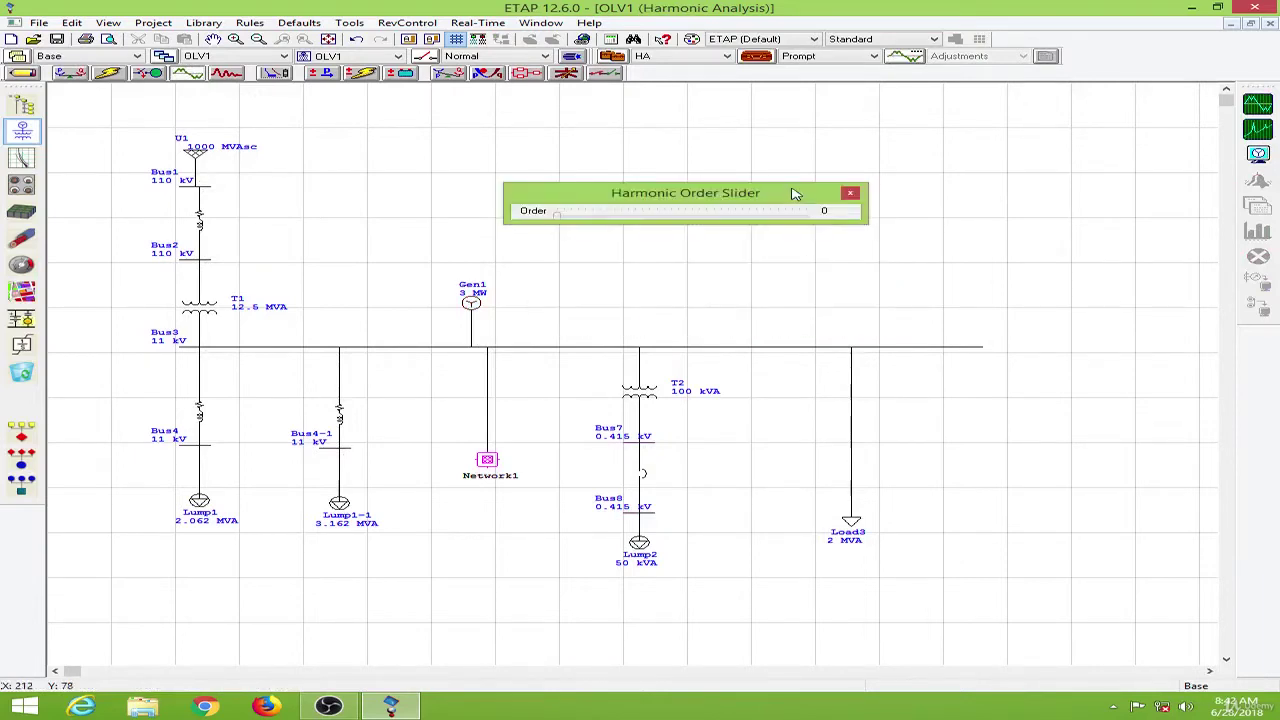
left_click(850, 199)
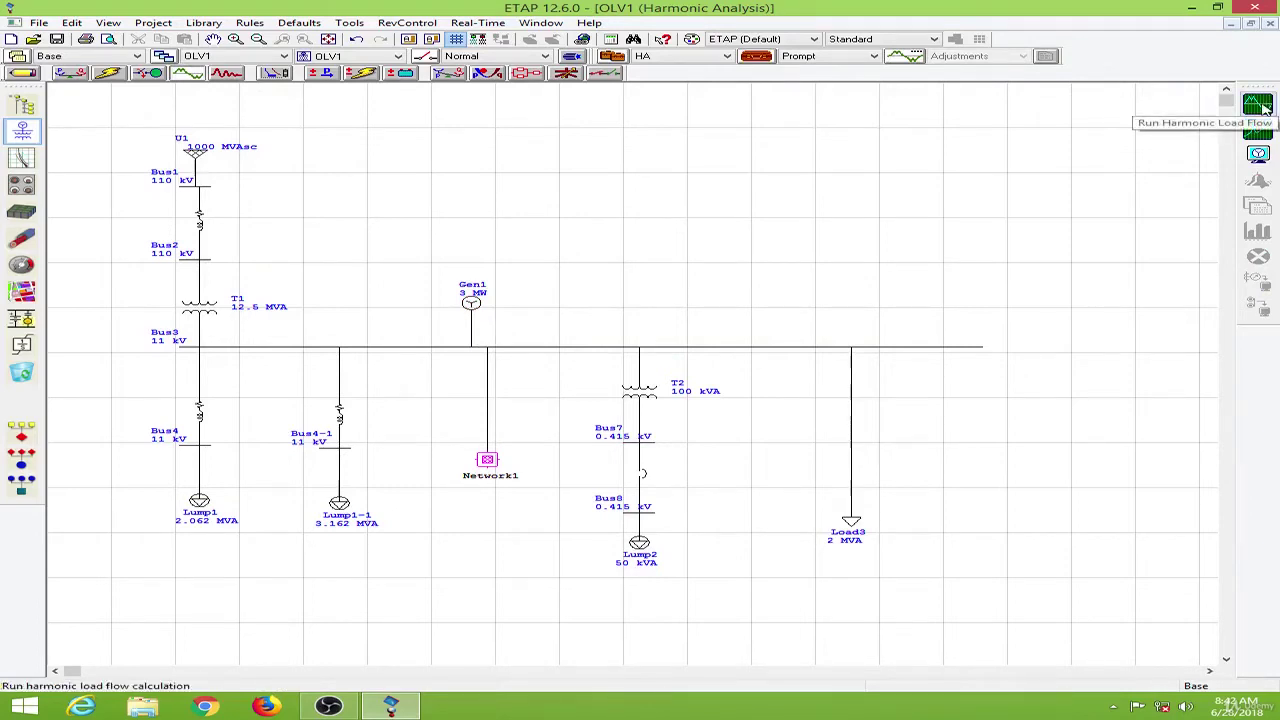
left_click(1262, 106)
left_click_drag(633, 313, 674, 199)
type("HA4")
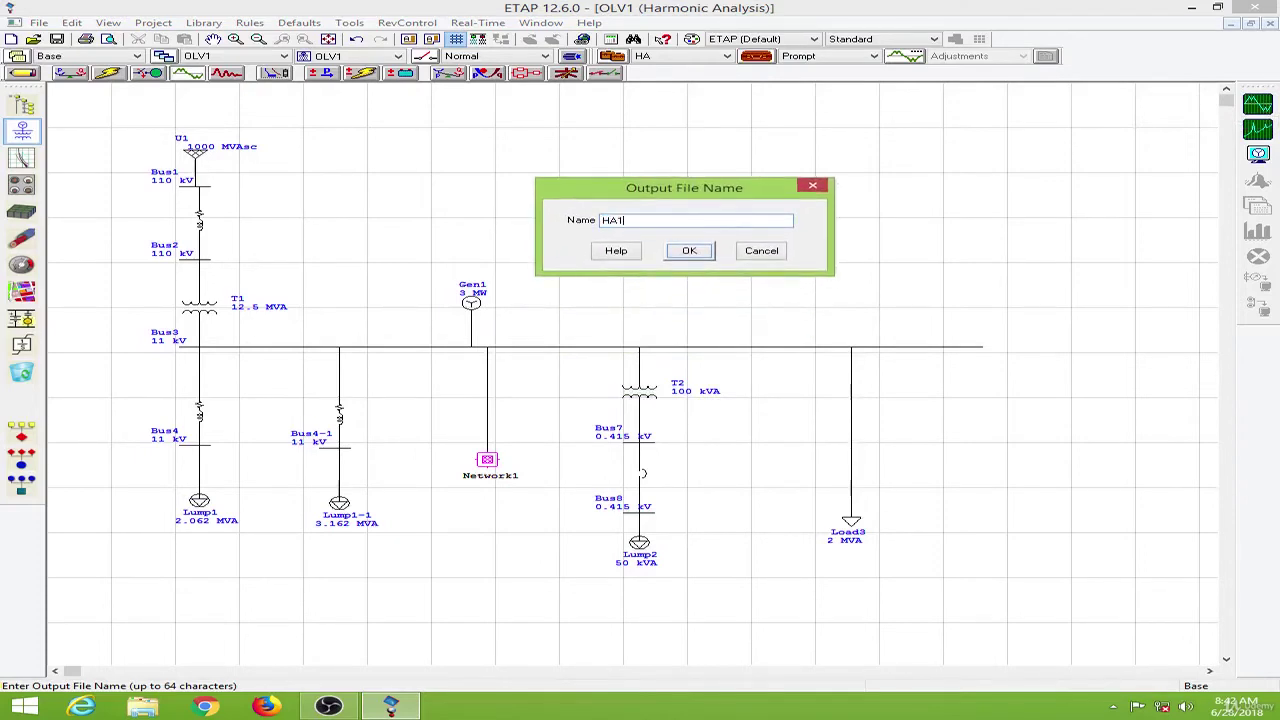
left_click(696, 251)
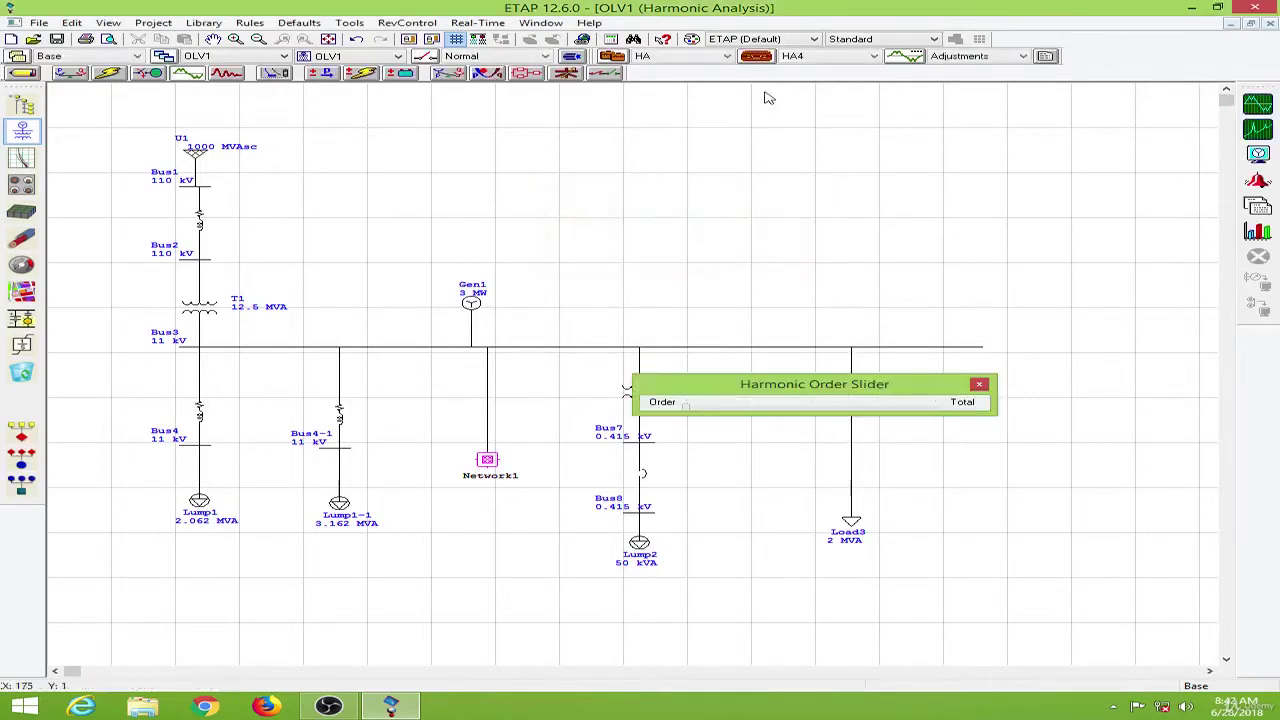
Step: Mark Bus3 for plotting and tabulation in the harmonic analysis study case
left_click(762, 58)
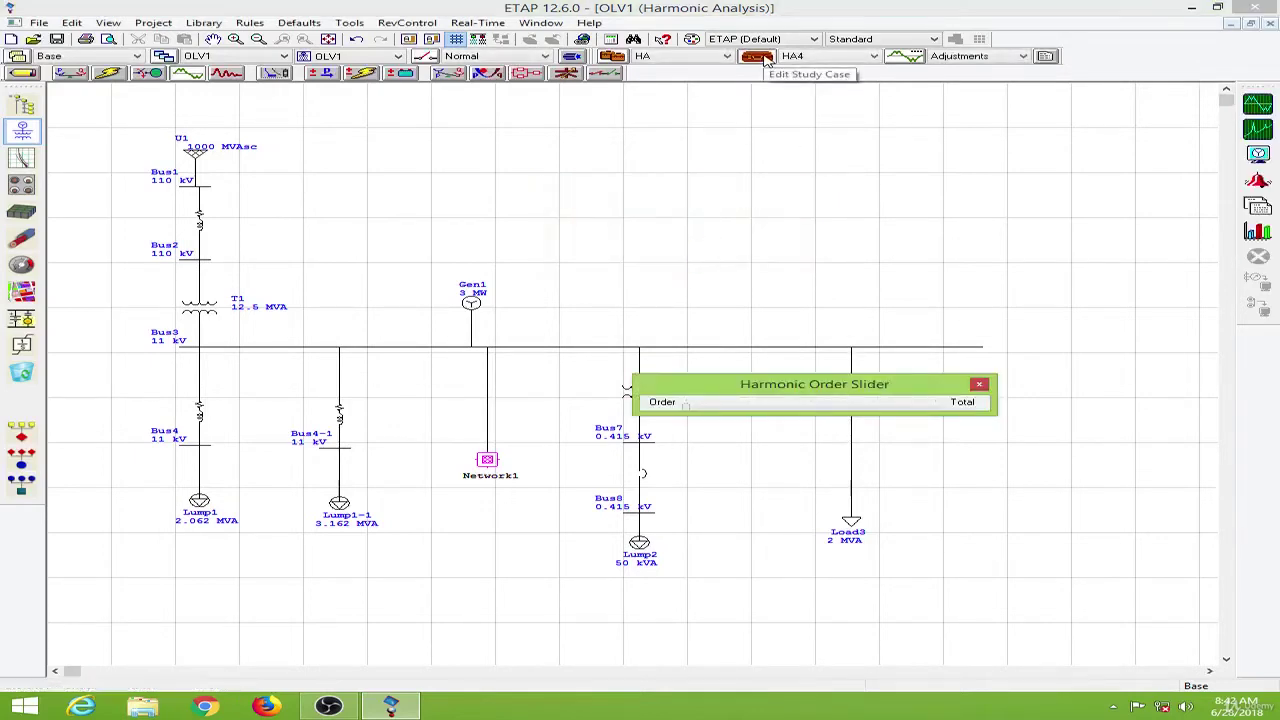
left_click(467, 203)
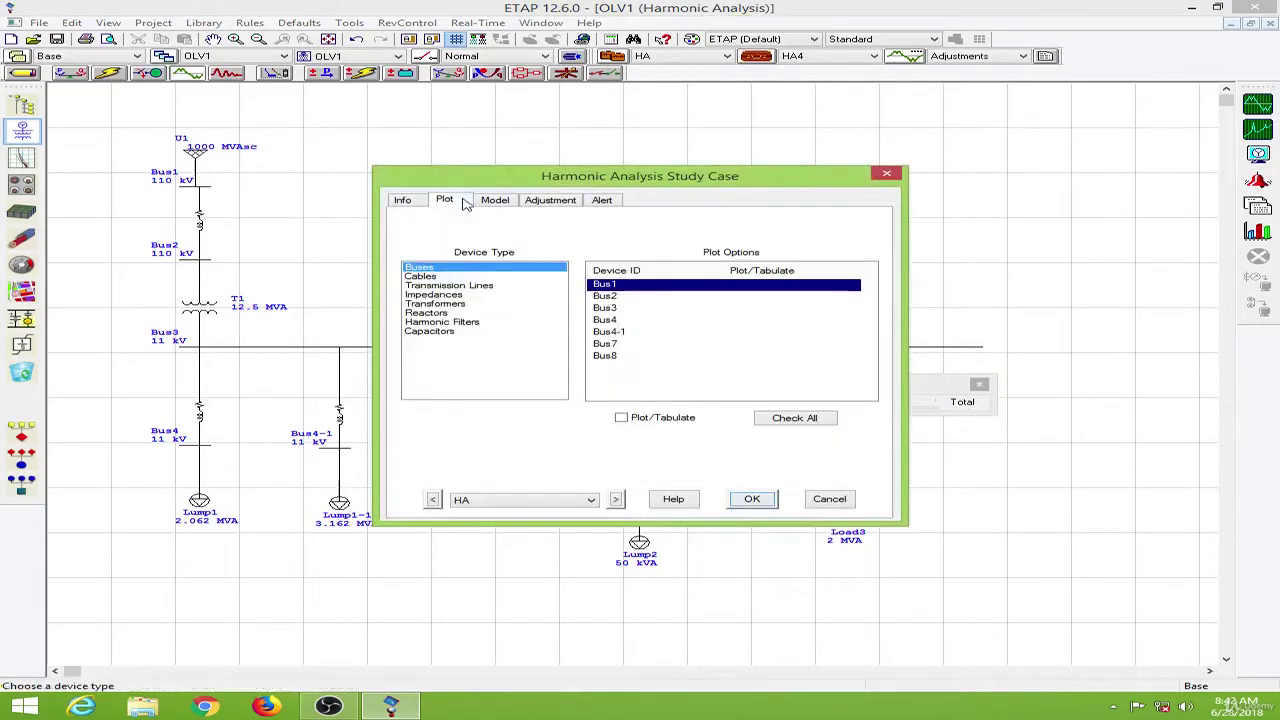
left_click(630, 310)
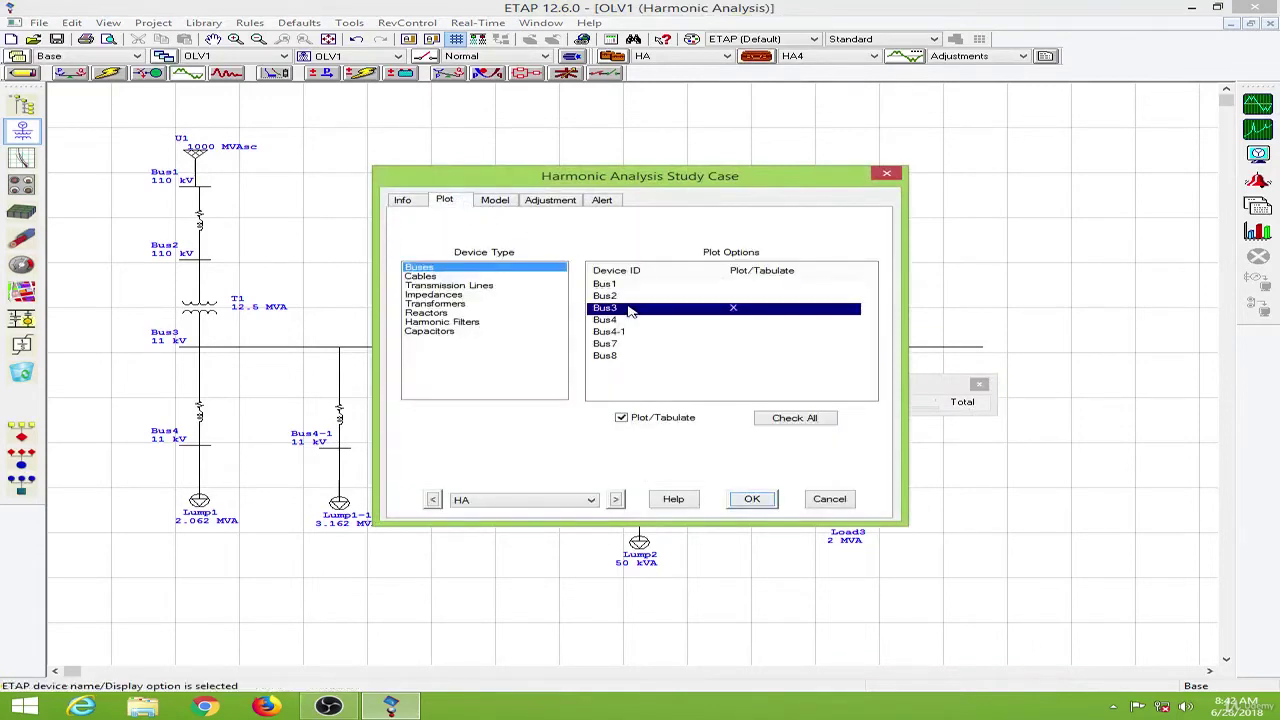
left_click(752, 499)
Step: Rerun the harmonic load flow with the updated study case
left_click_drag(910, 392, 824, 224)
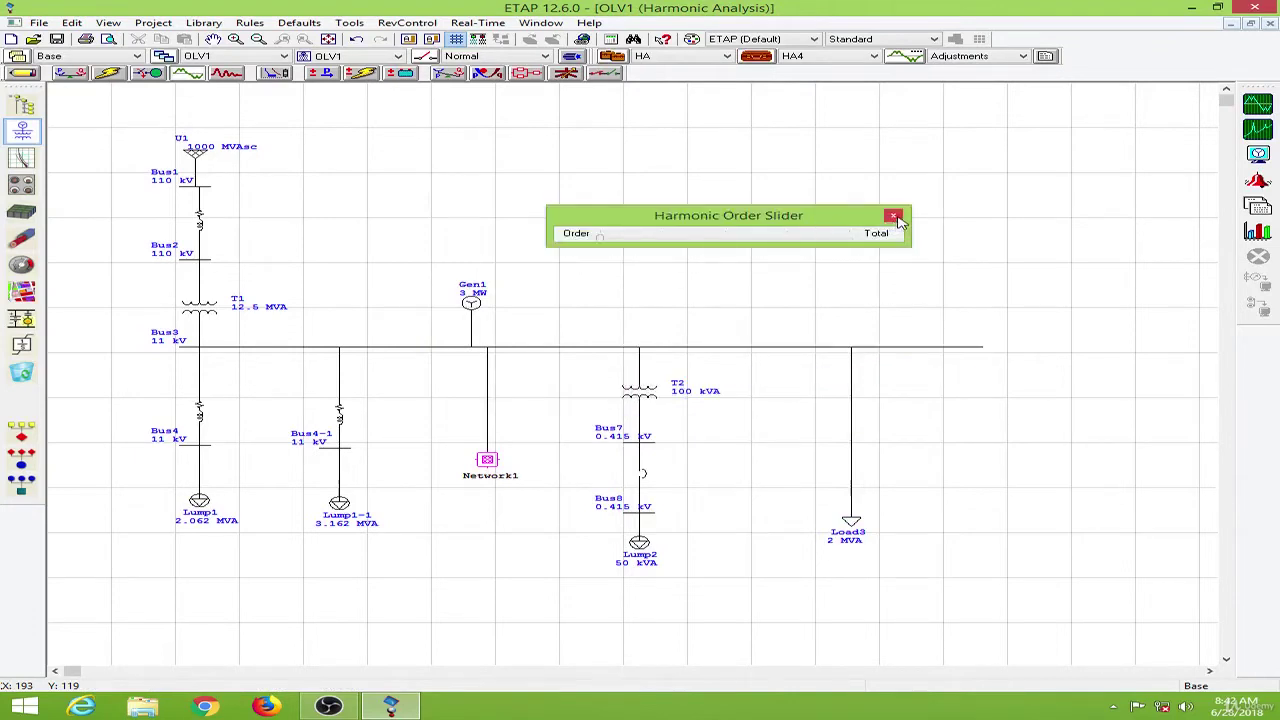
left_click(894, 216)
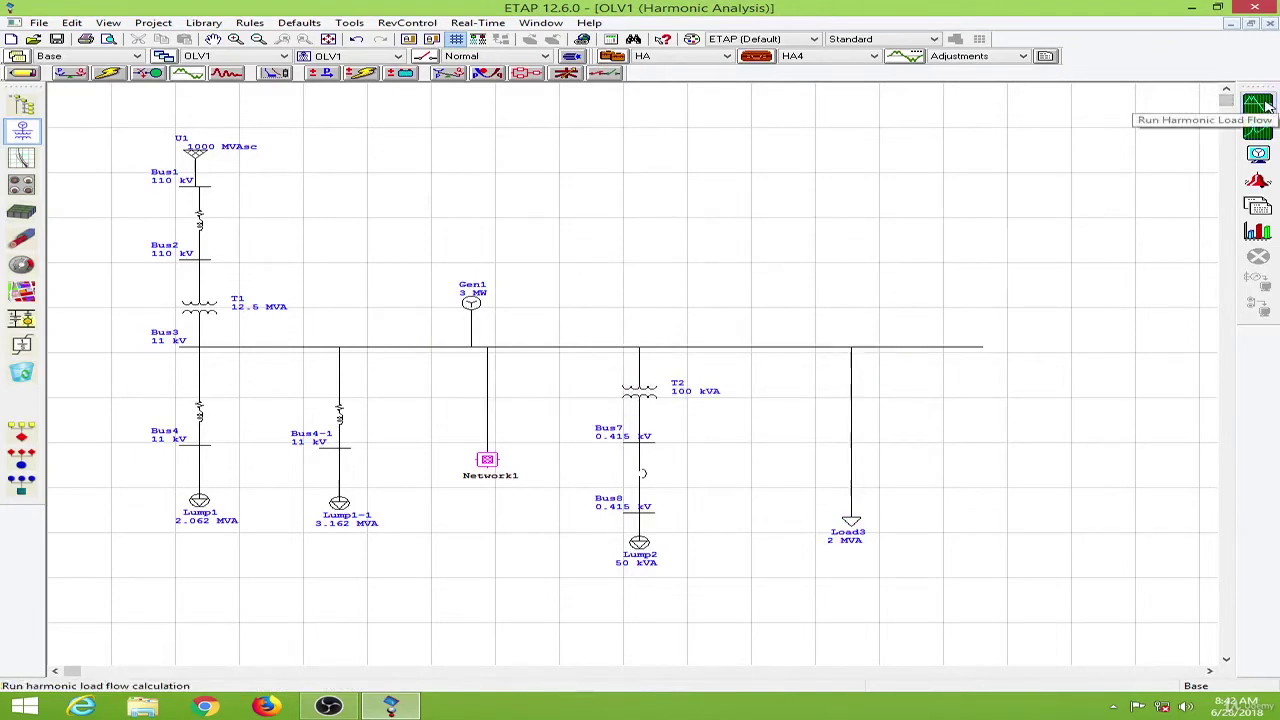
left_click(1262, 107)
left_click_drag(908, 392, 812, 218)
Step: Show units on bus voltage results in the harmonic display options
left_click(1258, 153)
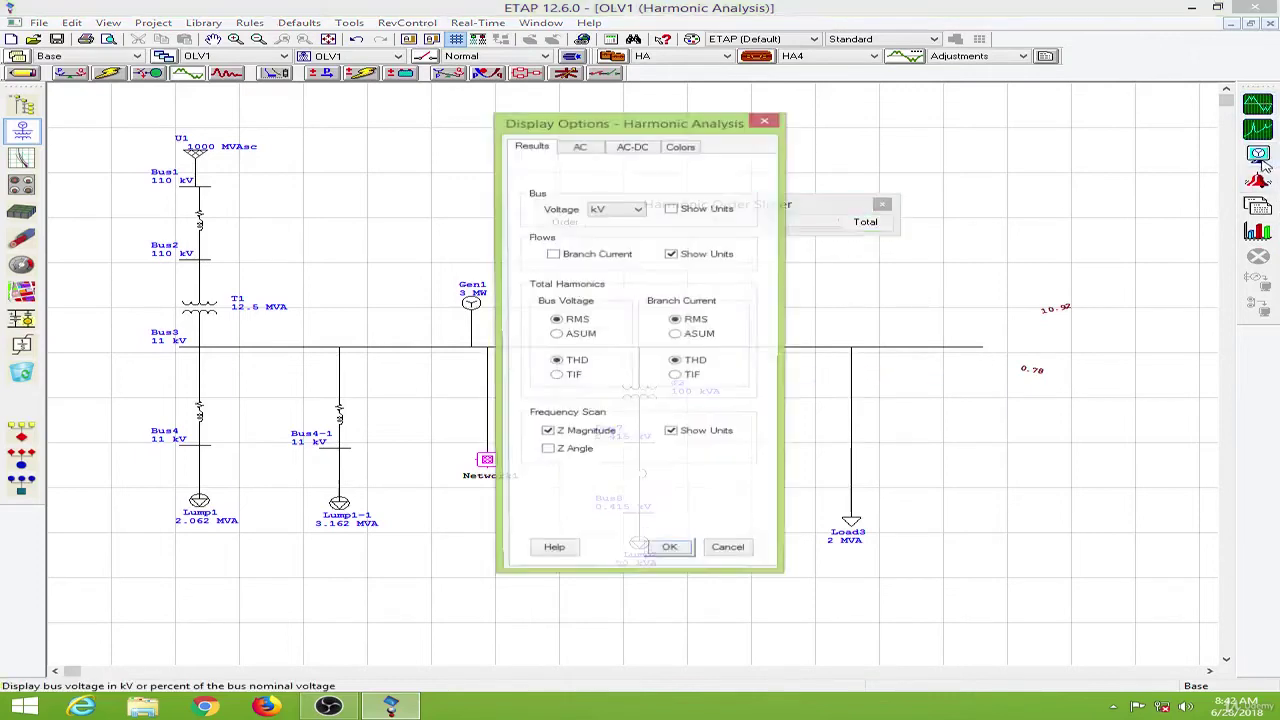
left_click(742, 216)
left_click(668, 552)
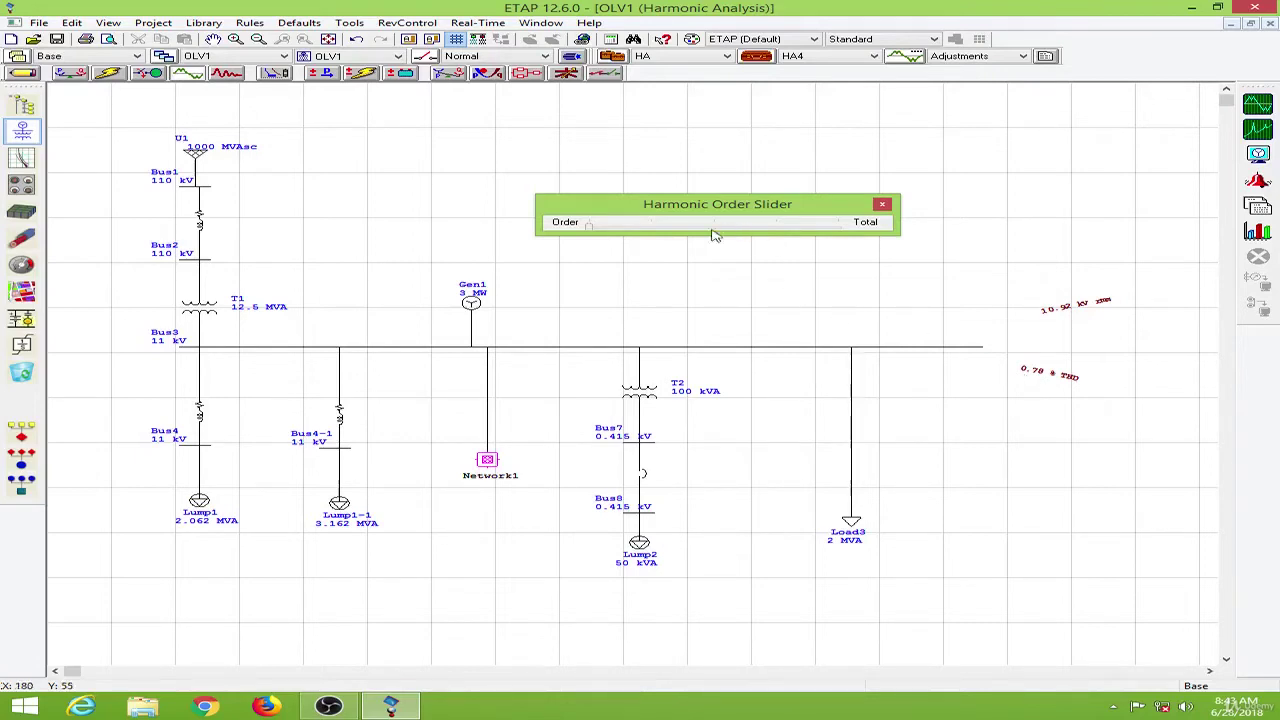
Step: View bus voltage magnitude and angle at harmonic orders 1, 3 and 5, then close the slider
left_click(657, 228)
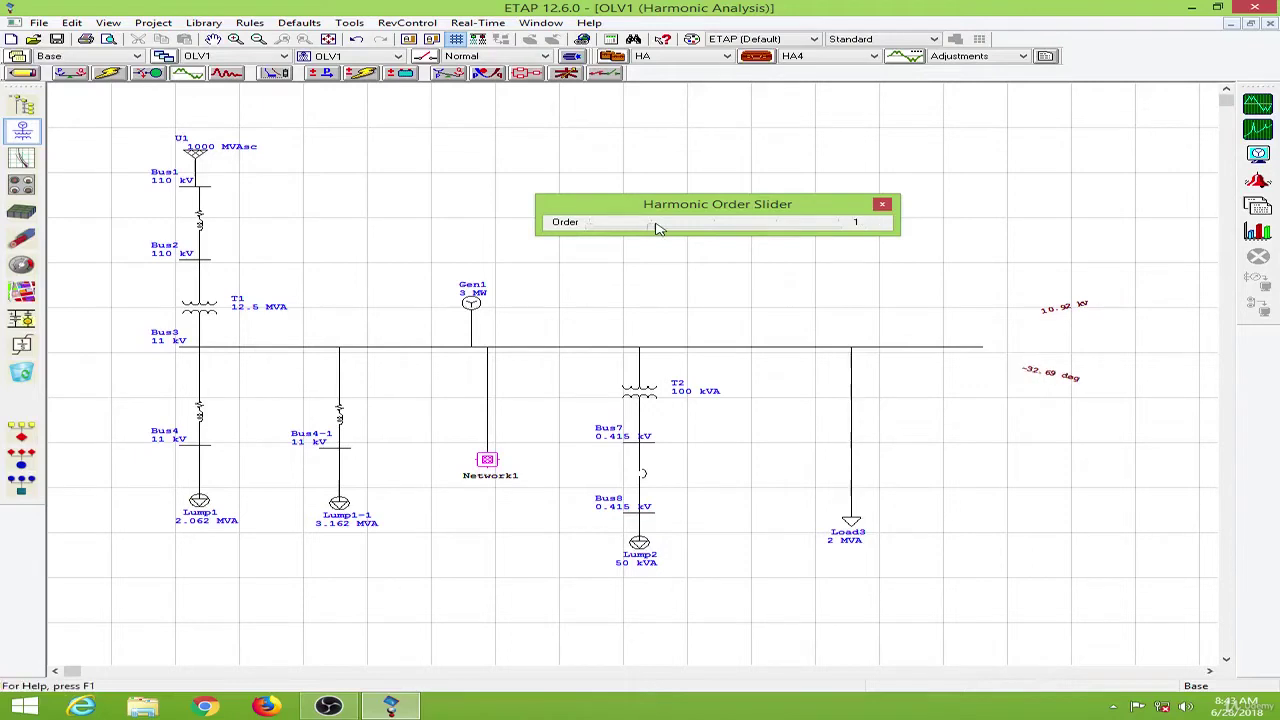
left_click(714, 230)
left_click(783, 230)
left_click(884, 206)
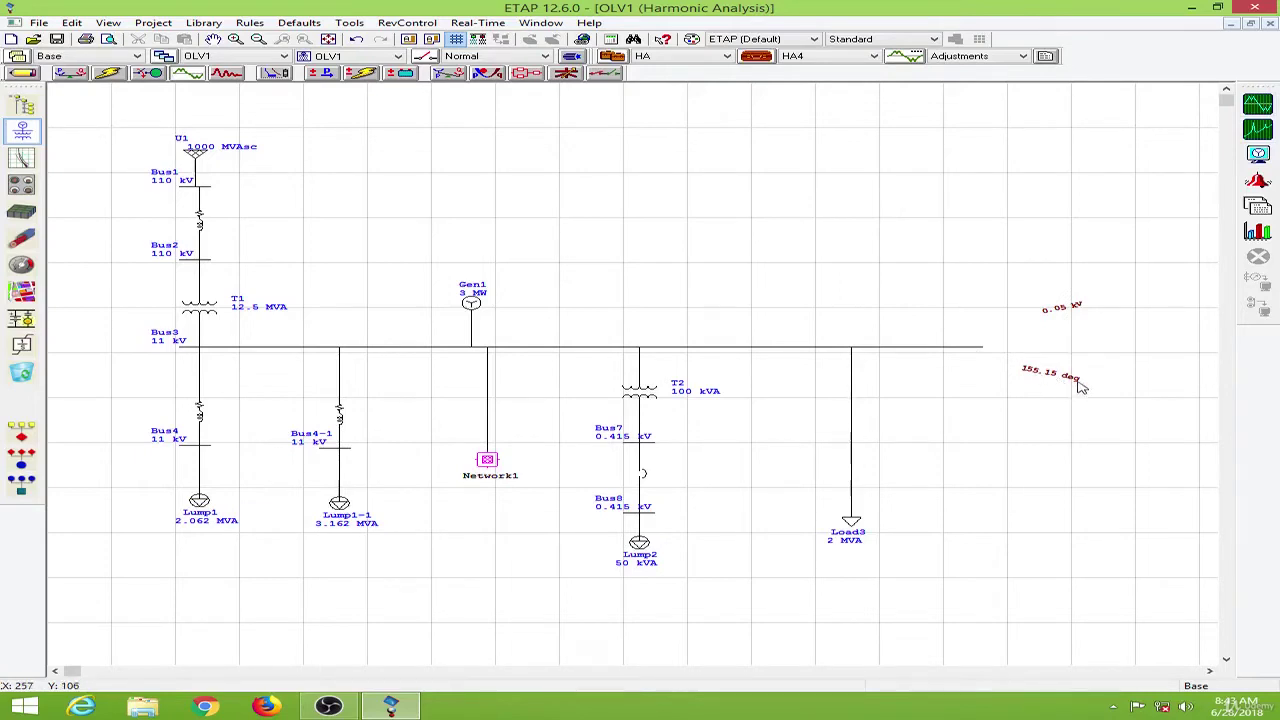
Step: Change Load3's MVA rating from 2 to 10 and close its editor
double_click(851, 528)
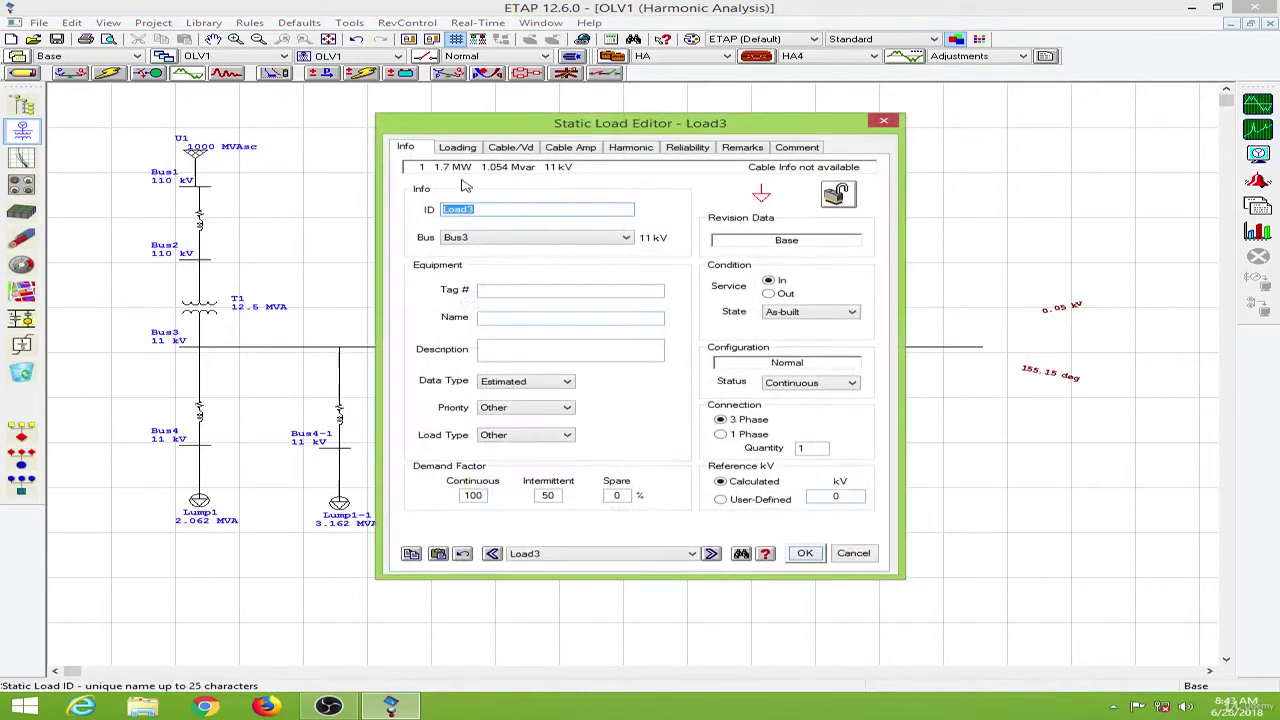
left_click(460, 148)
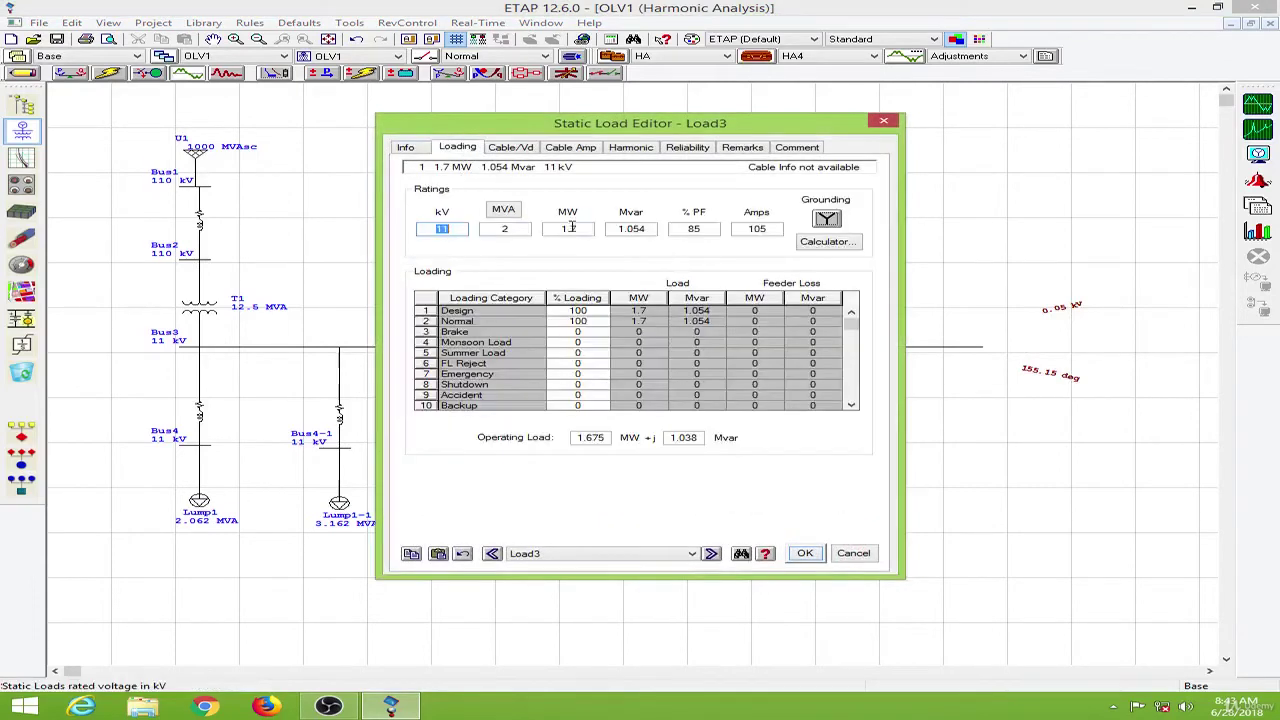
left_click(510, 230)
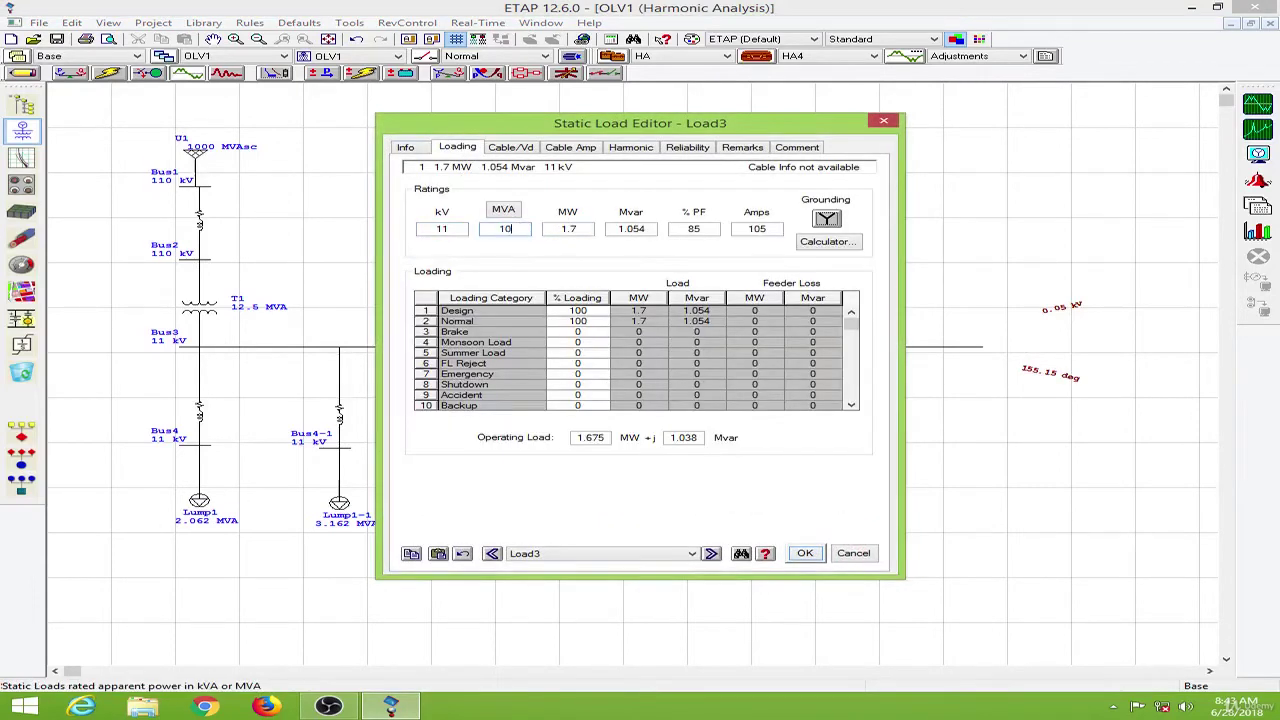
key("Tab")
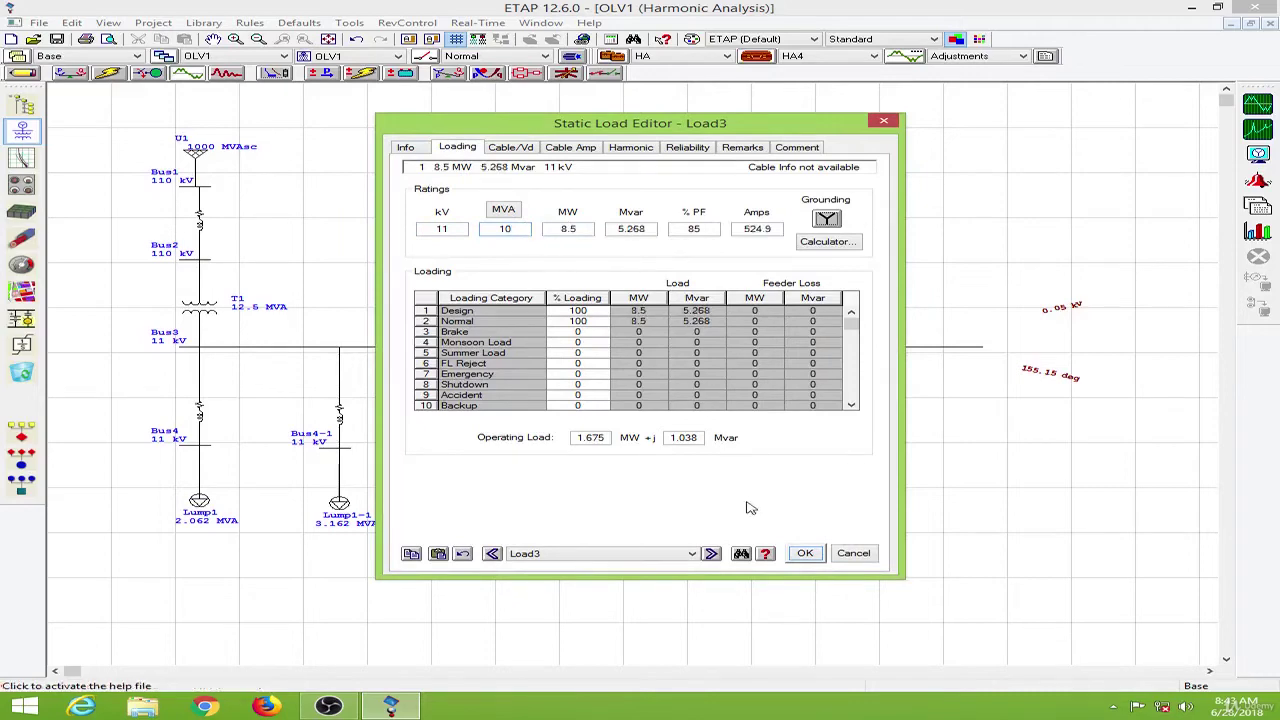
left_click(806, 553)
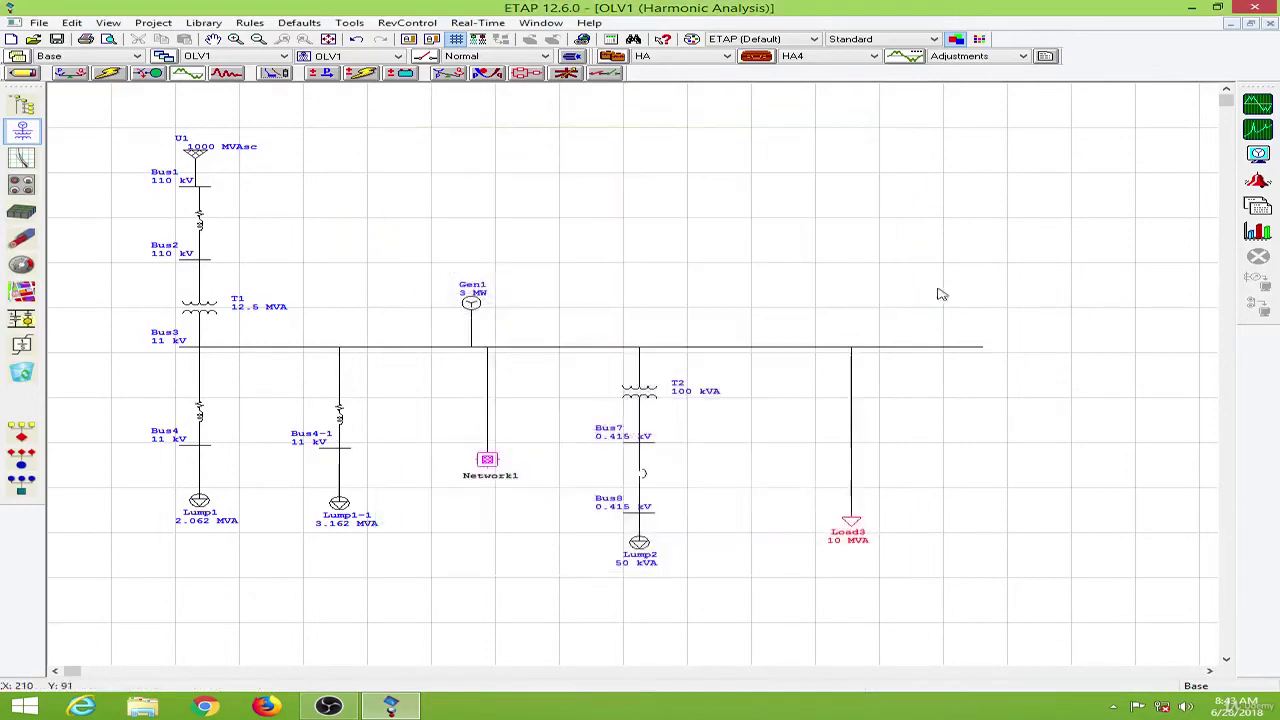
Step: Rerun the harmonic load flow, review the Bus3 IHD/THD alerts, and close the report
left_click(1255, 128)
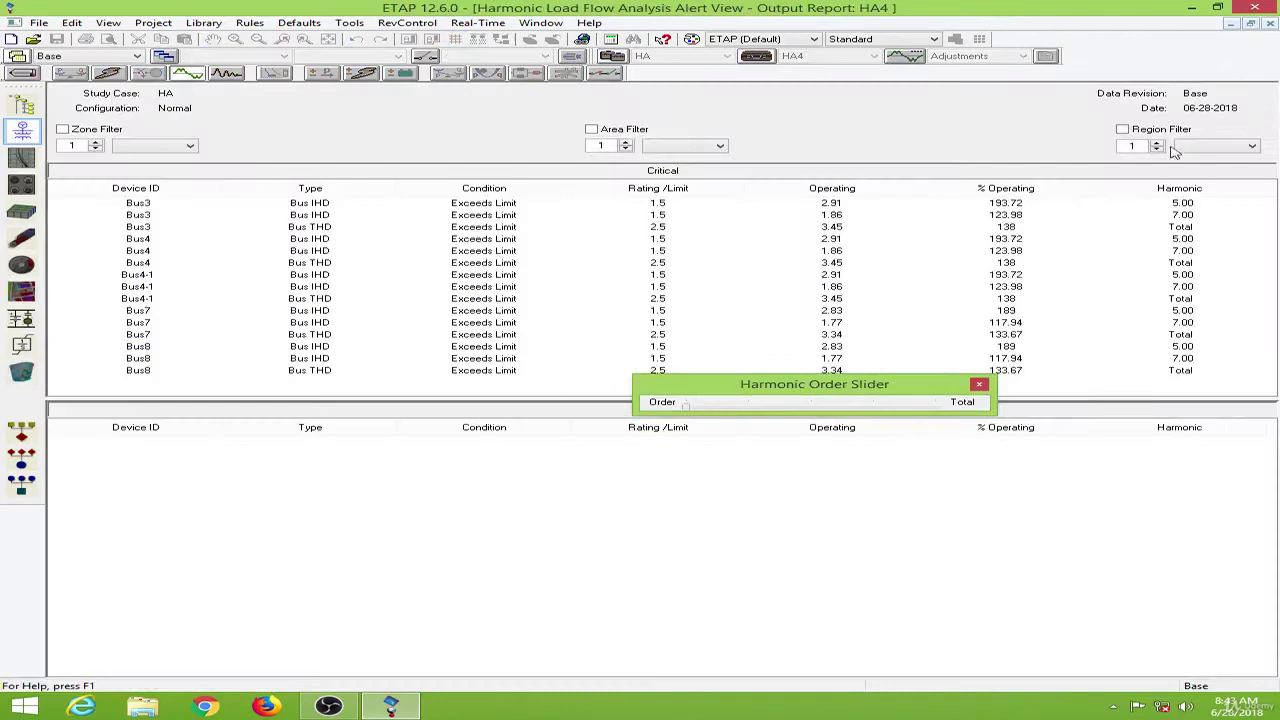
left_click(978, 385)
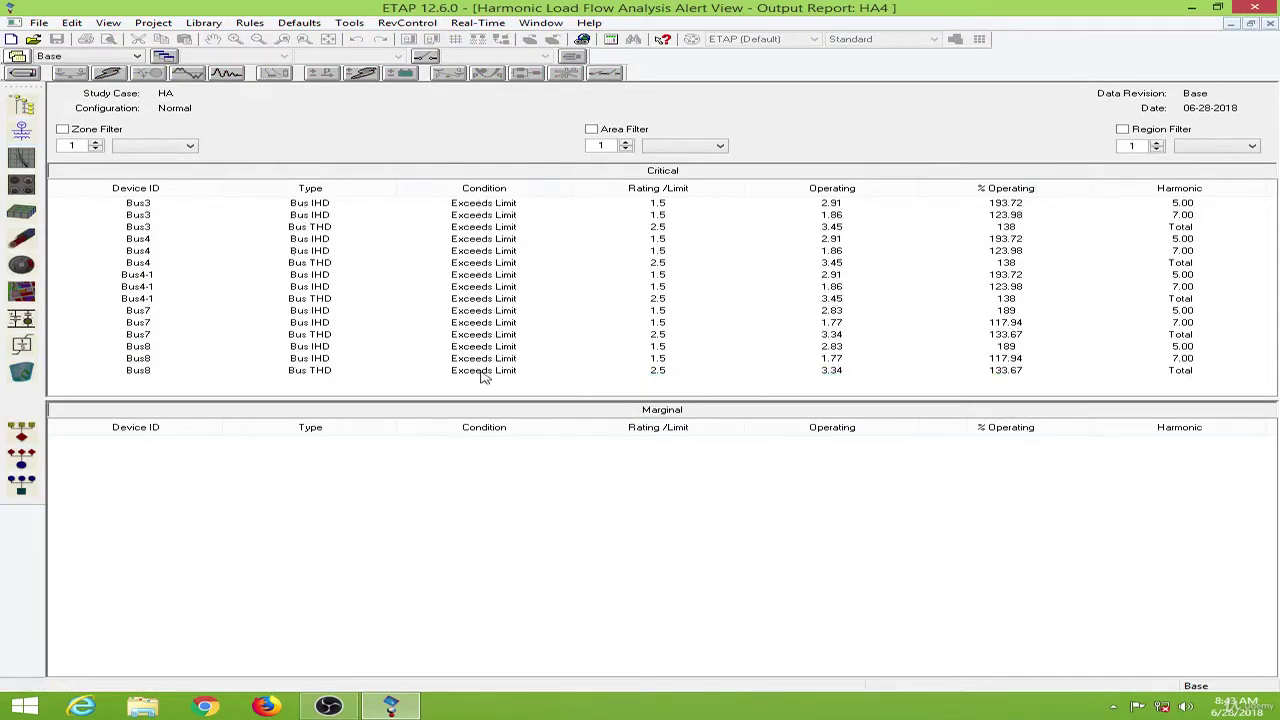
left_click(666, 205)
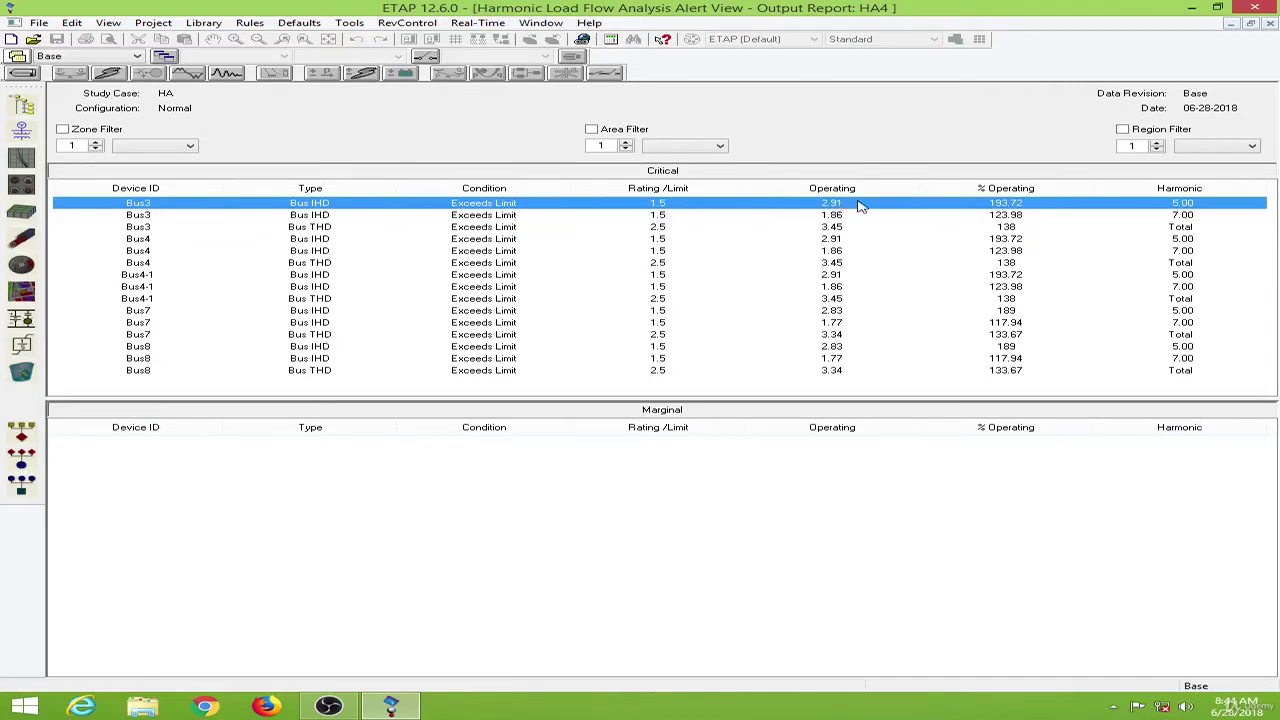
left_click(1270, 23)
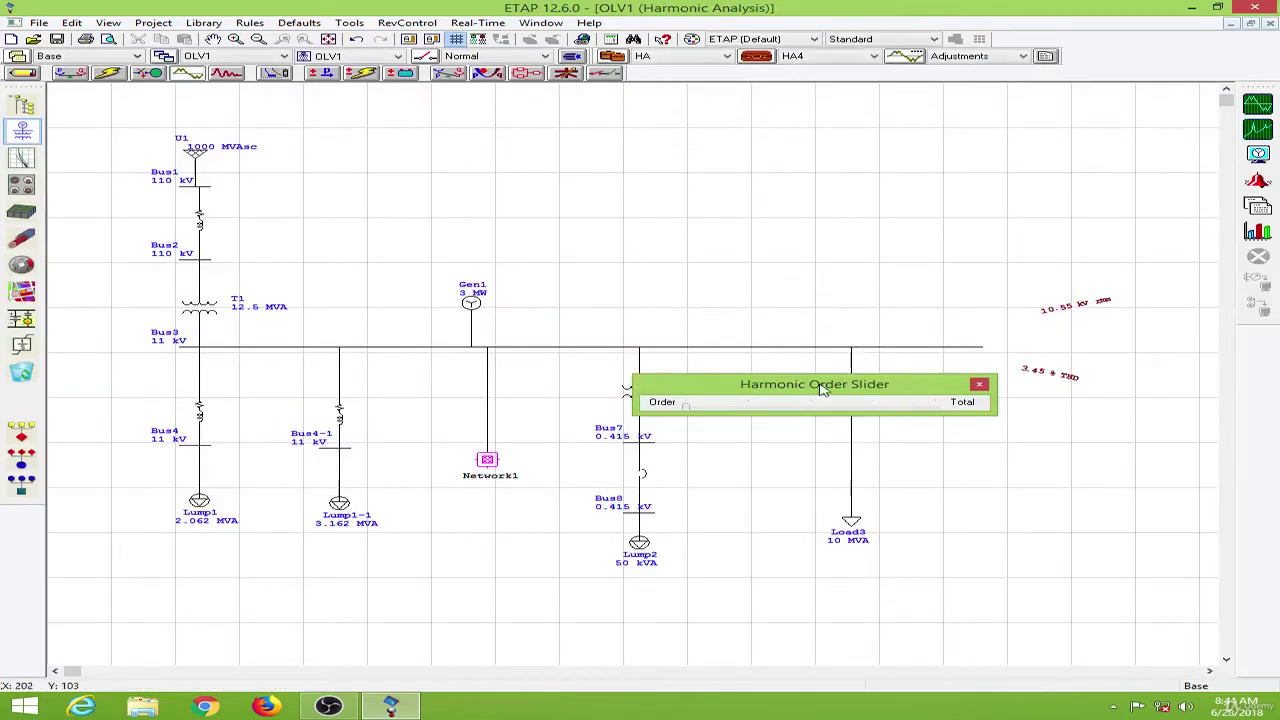
Step: Check bus results at harmonic orders 1, 3 and 5, then open harmonic plot selection
left_click_drag(820, 386, 670, 200)
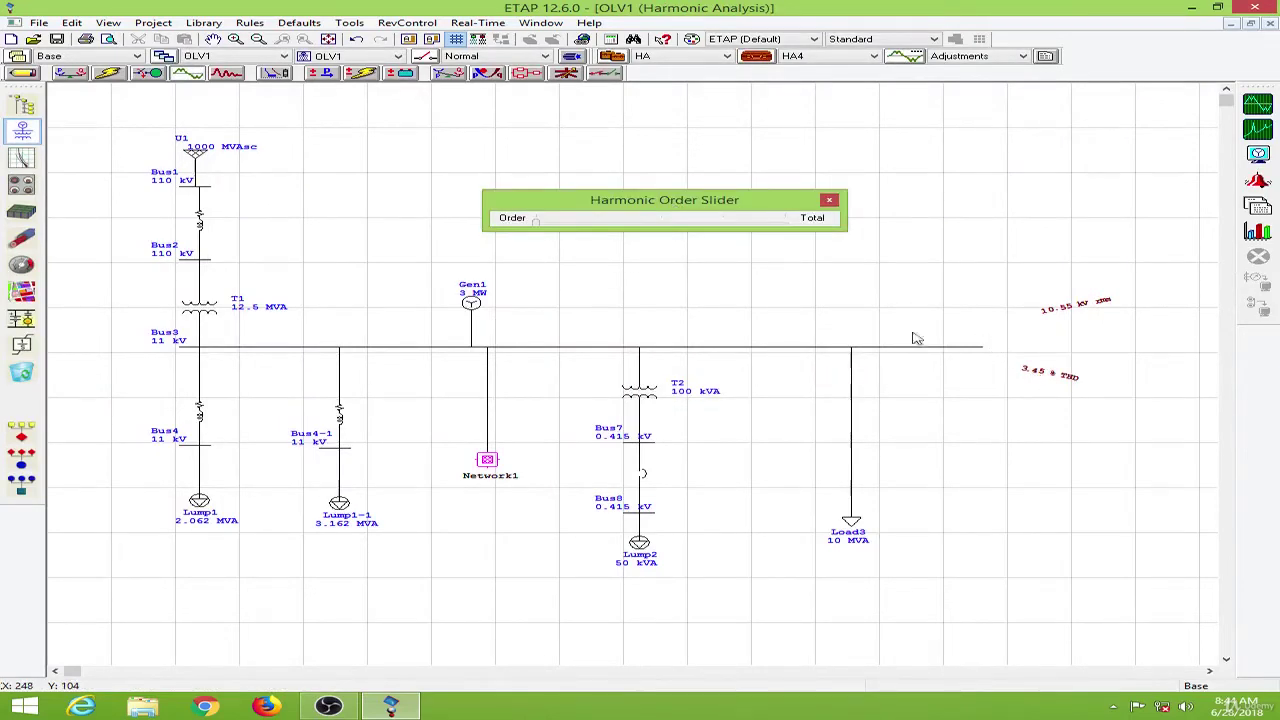
left_click(596, 228)
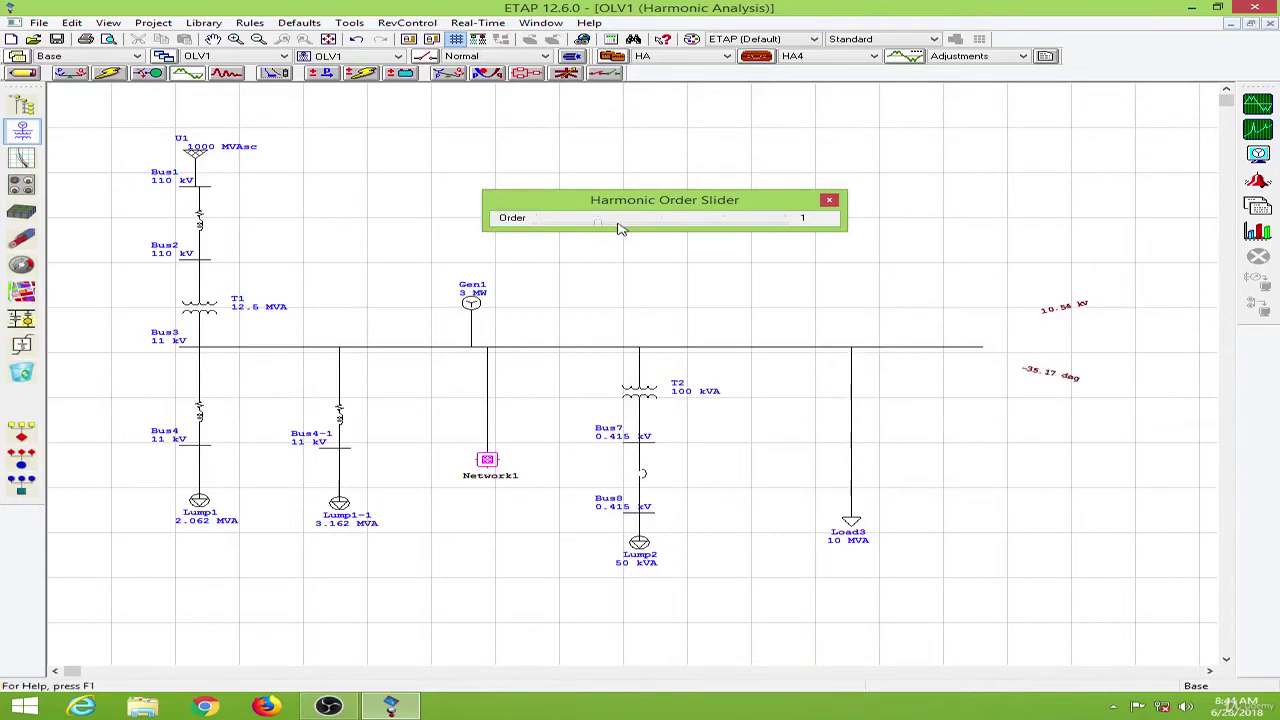
left_click(726, 224)
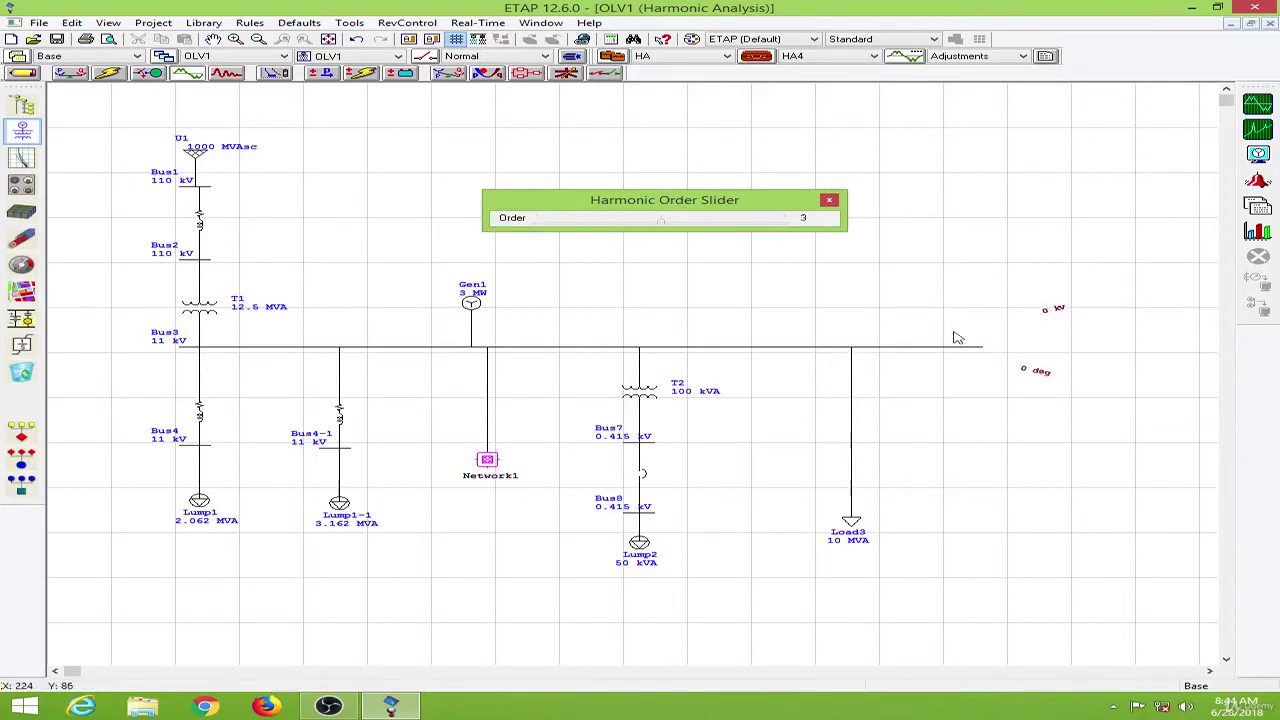
left_click(728, 225)
left_click(836, 204)
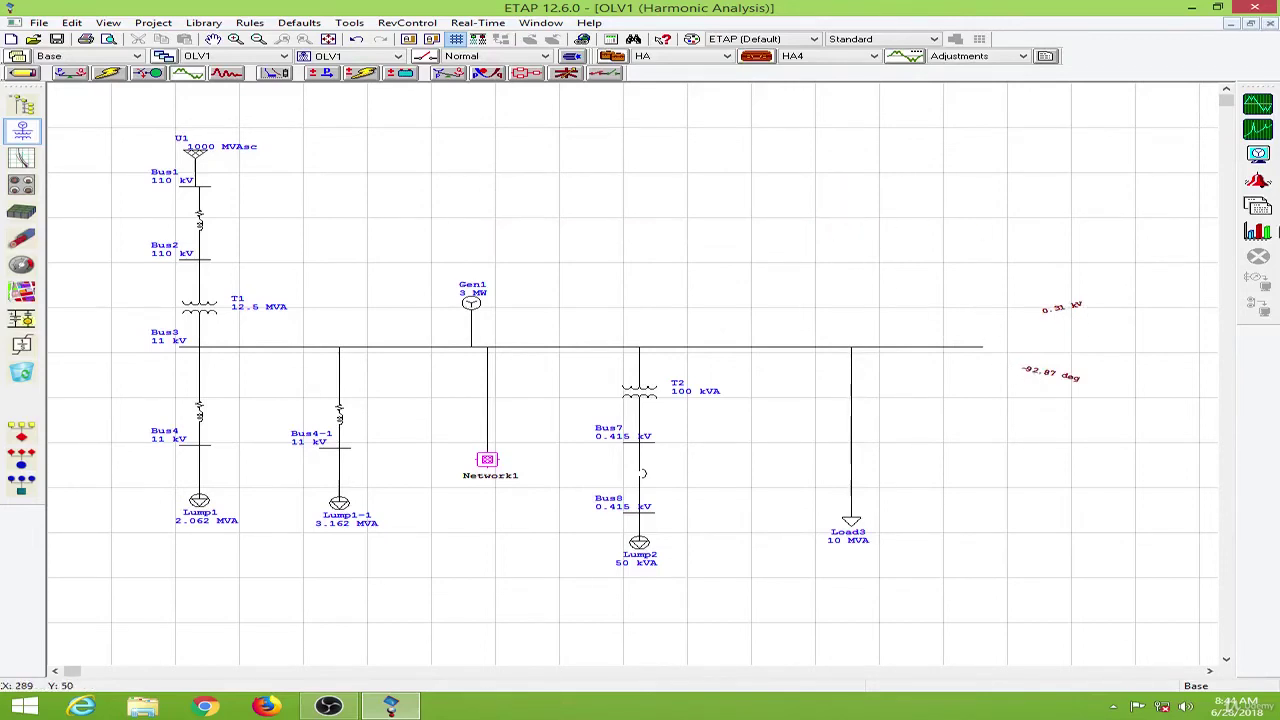
left_click(1258, 232)
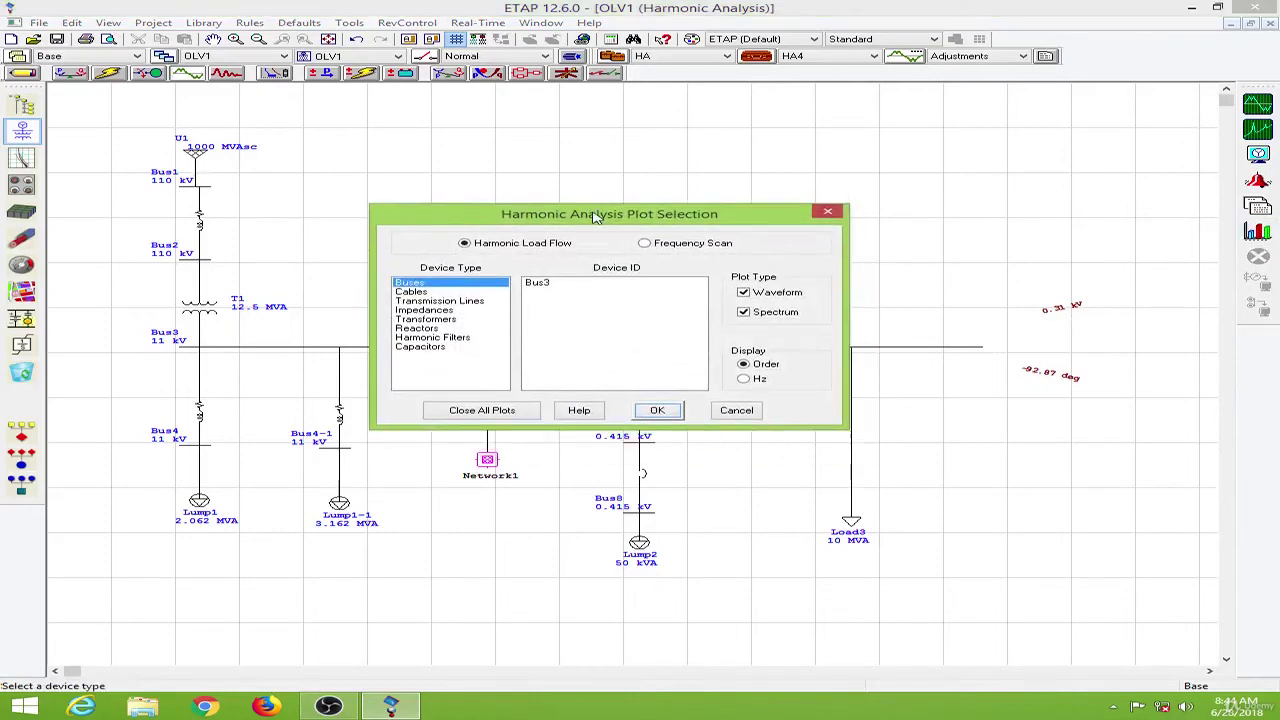
Step: Plot Bus3's spectrum, add major and minor vertical-axis grid lines, then close the spectrum
left_click(581, 287)
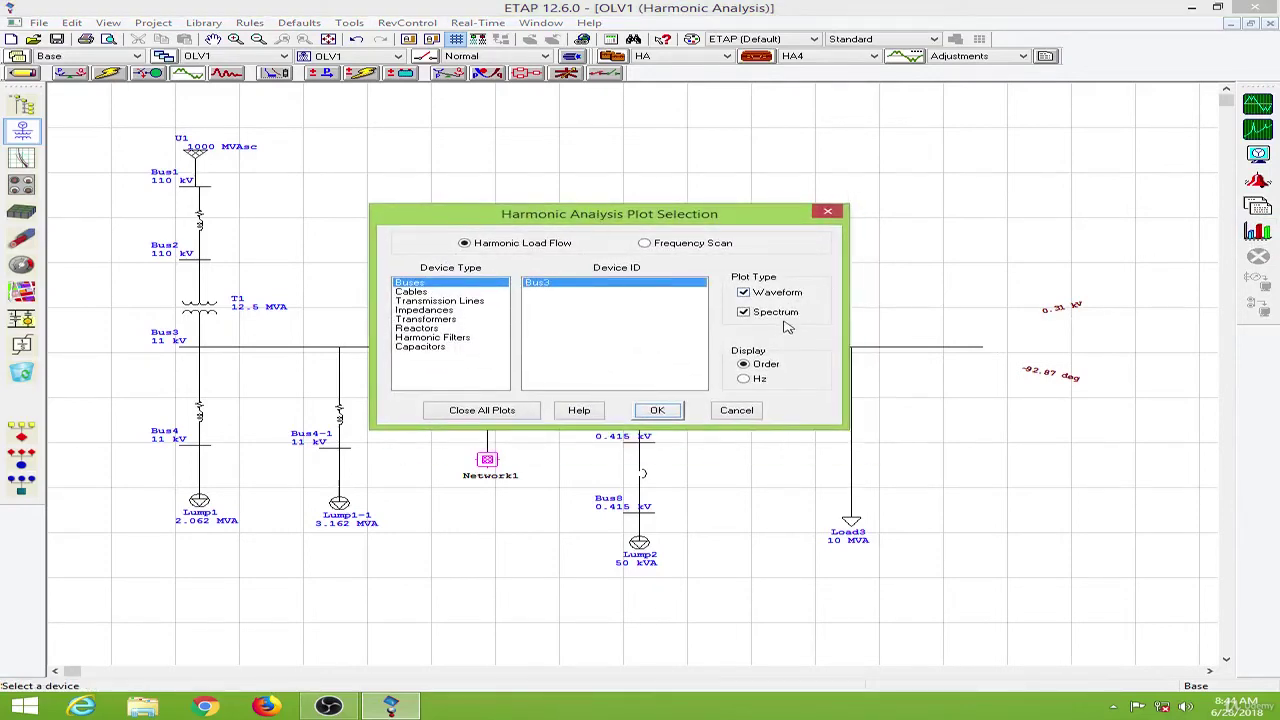
left_click(660, 410)
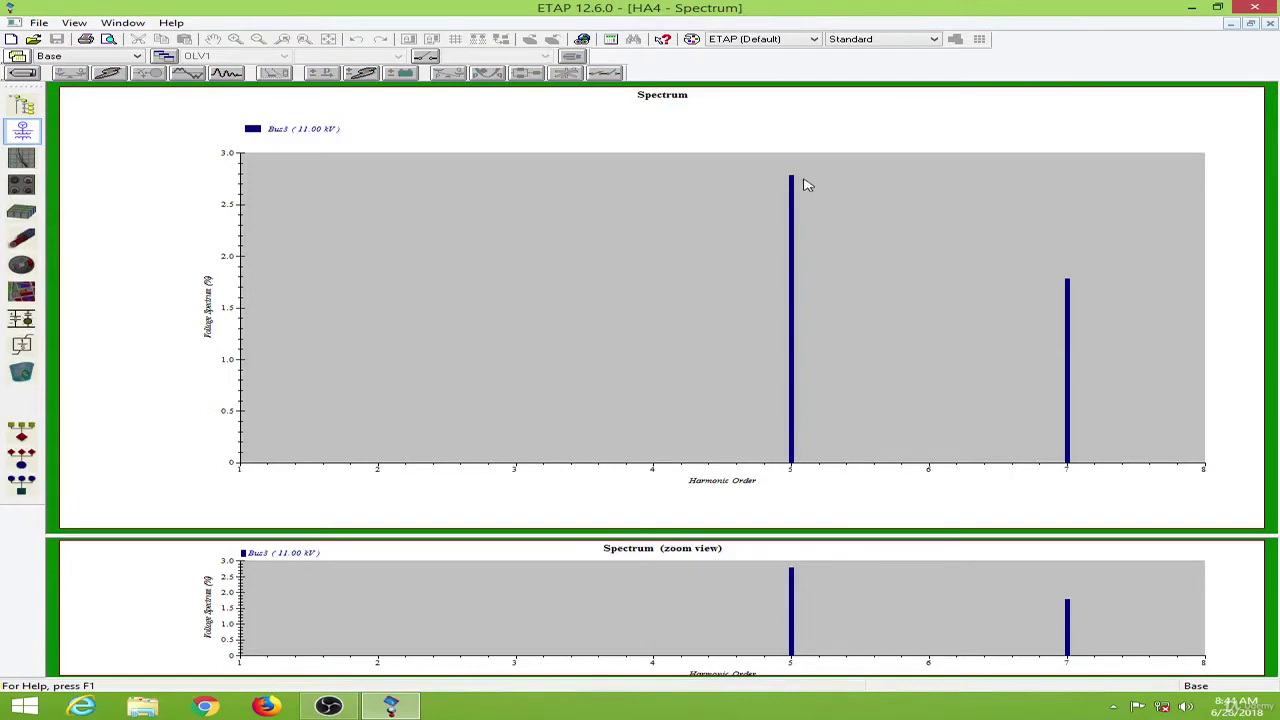
double_click(244, 200)
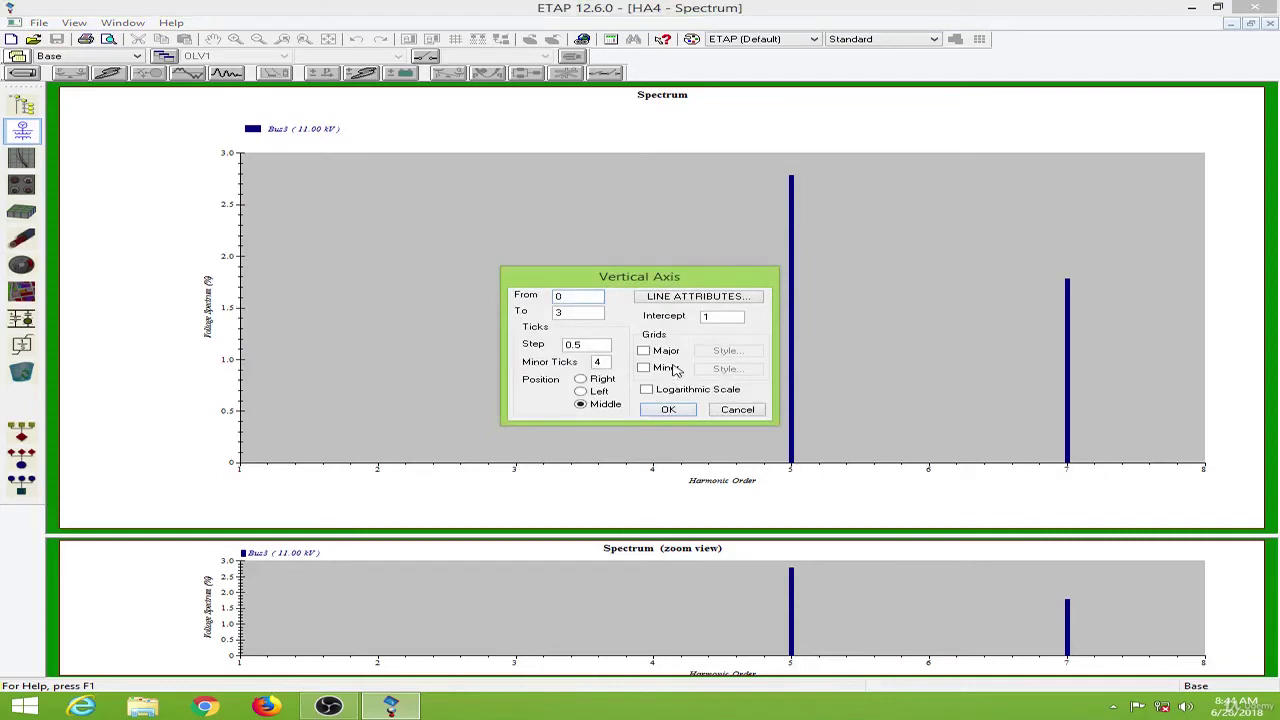
left_click(667, 367)
left_click(667, 351)
left_click(668, 410)
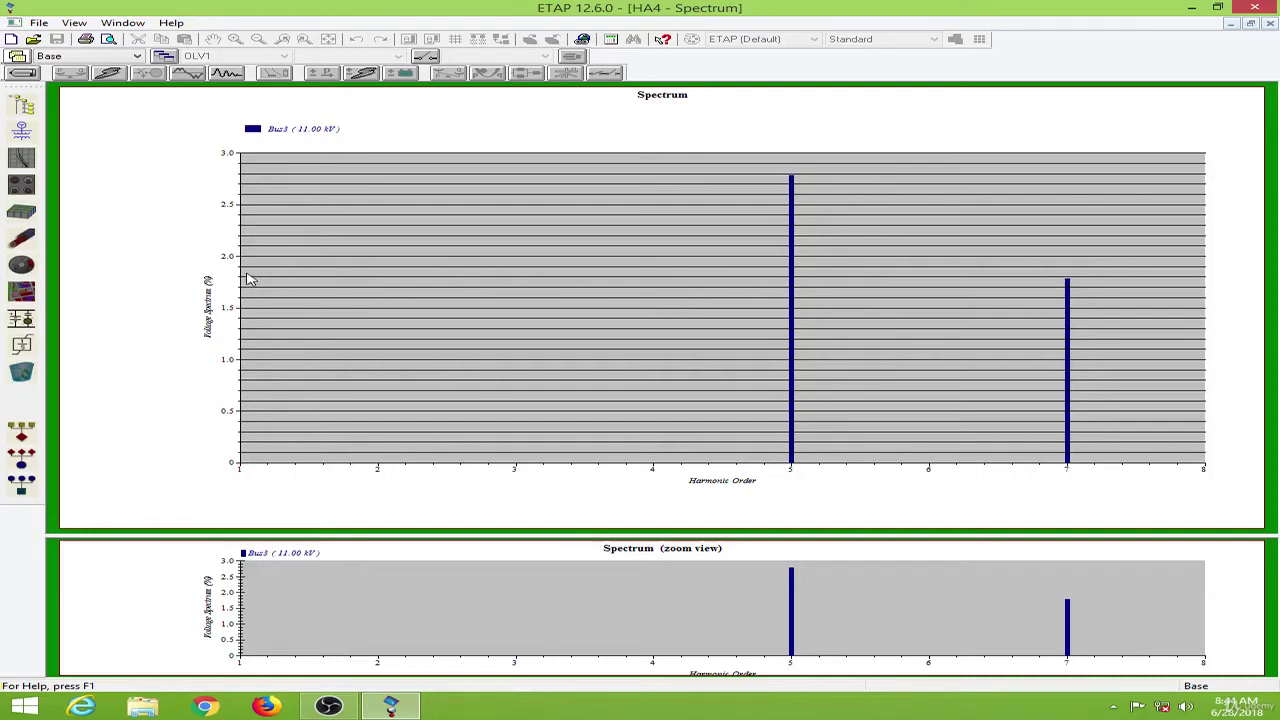
left_click(1270, 24)
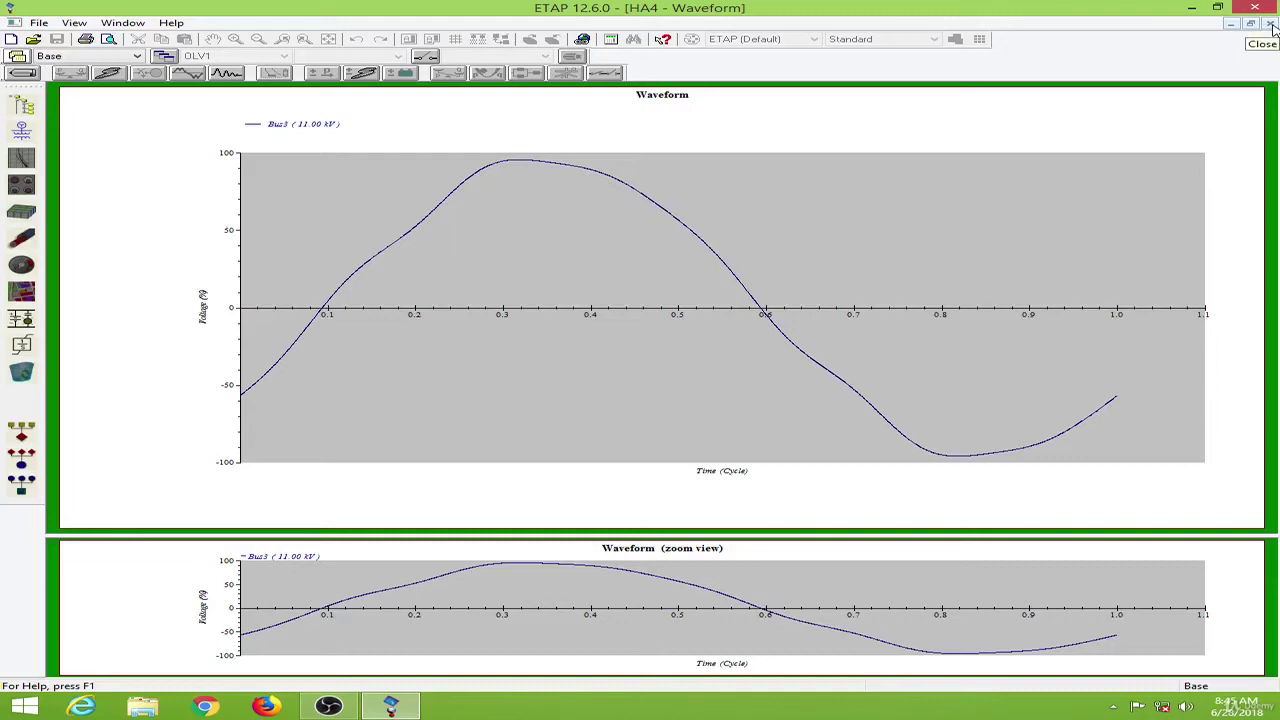
Step: Close the waveform plot and harmonic order slider, then run the harmonic frequency scan
left_click(1271, 24)
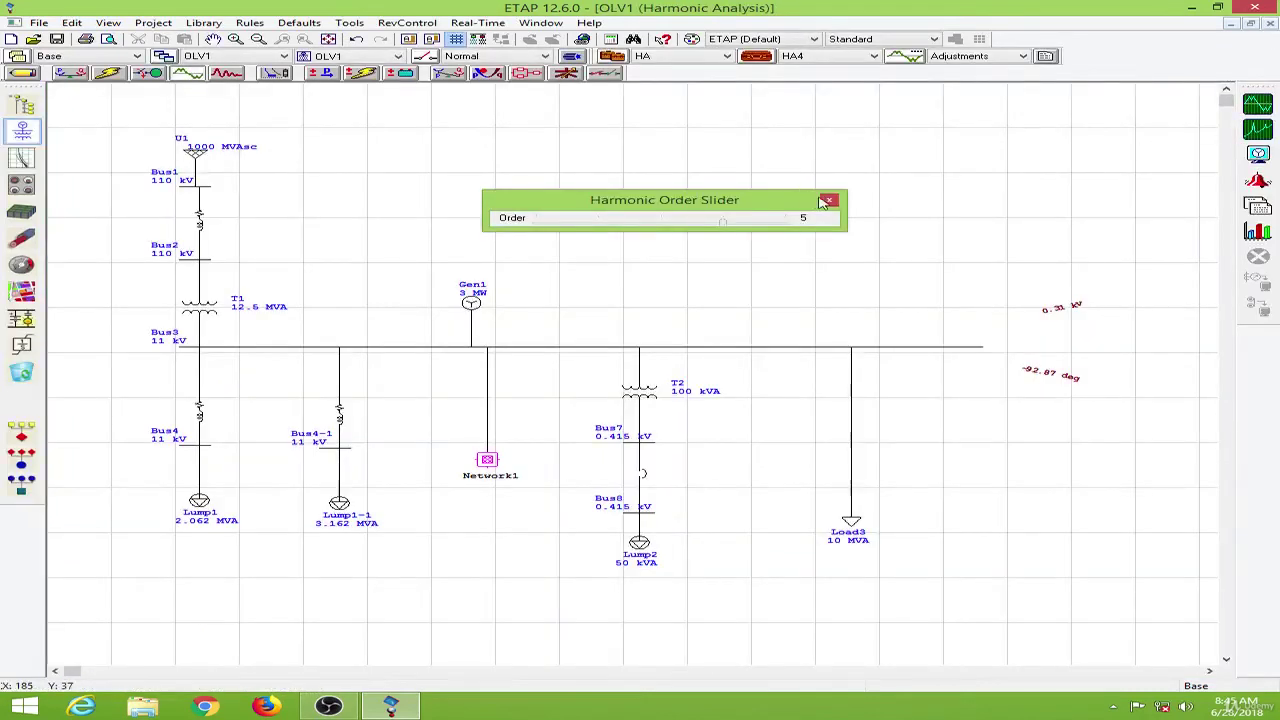
left_click(827, 201)
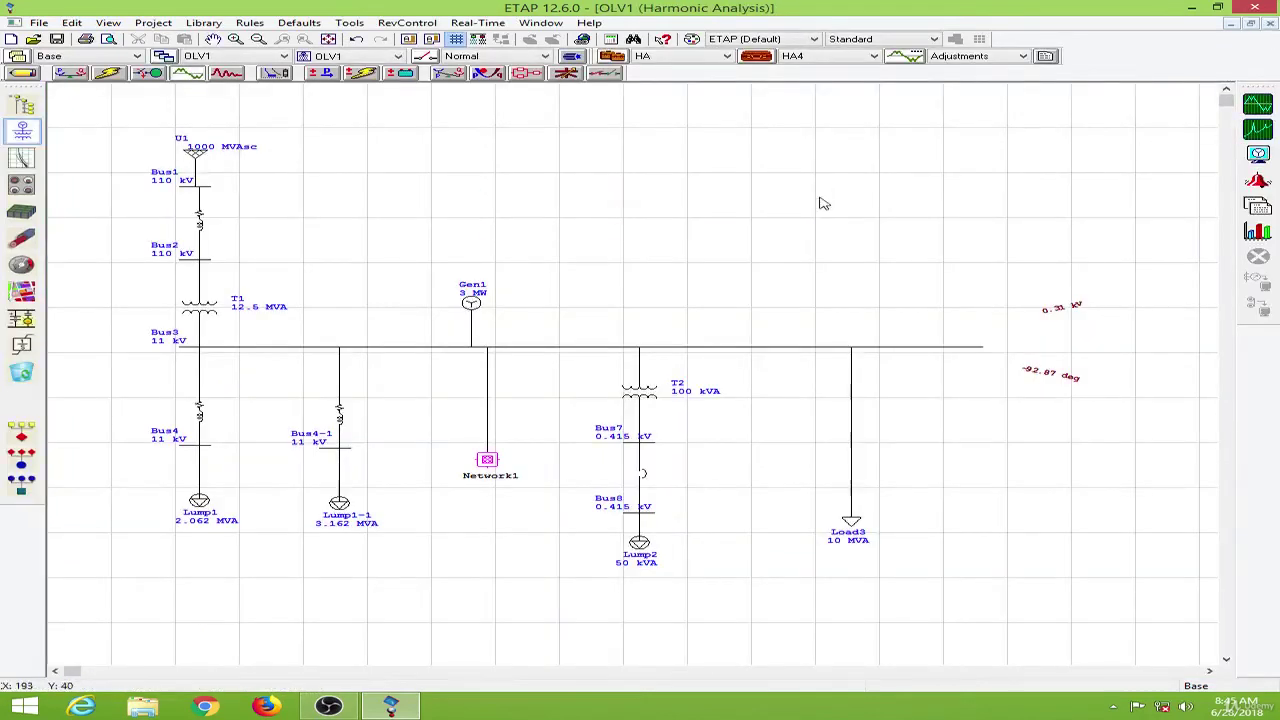
left_click(1258, 132)
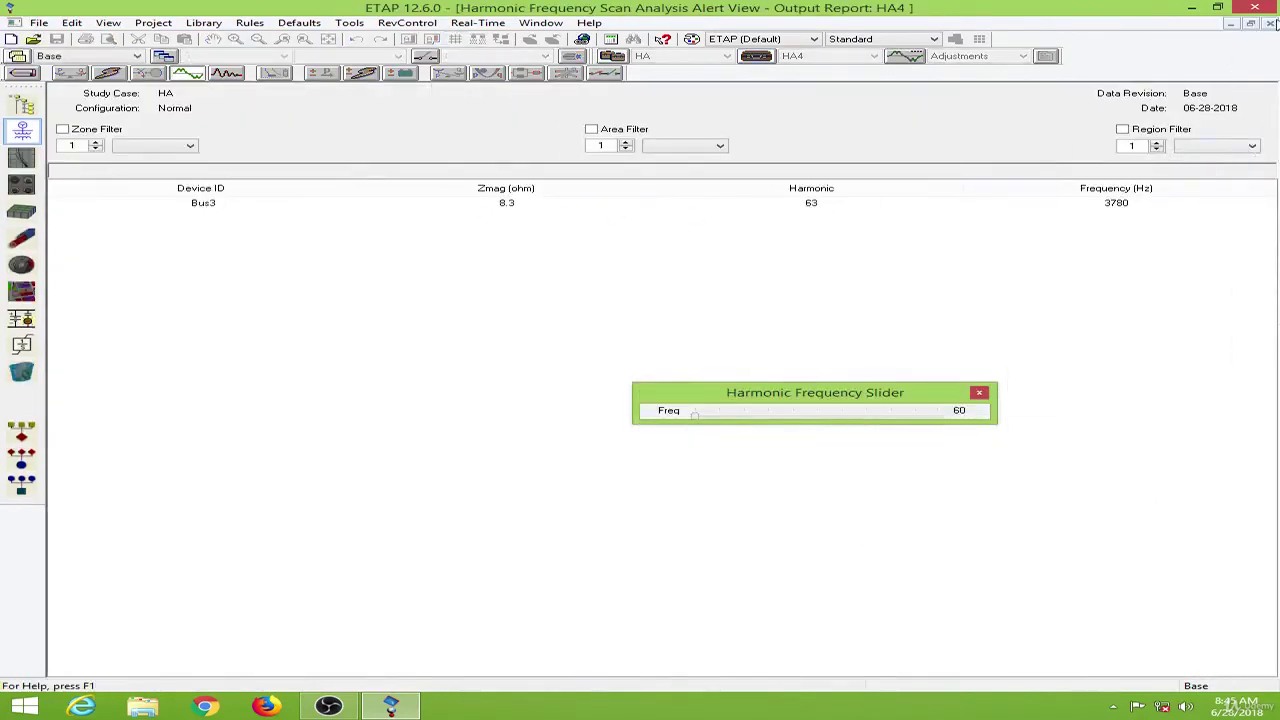
left_click(1270, 24)
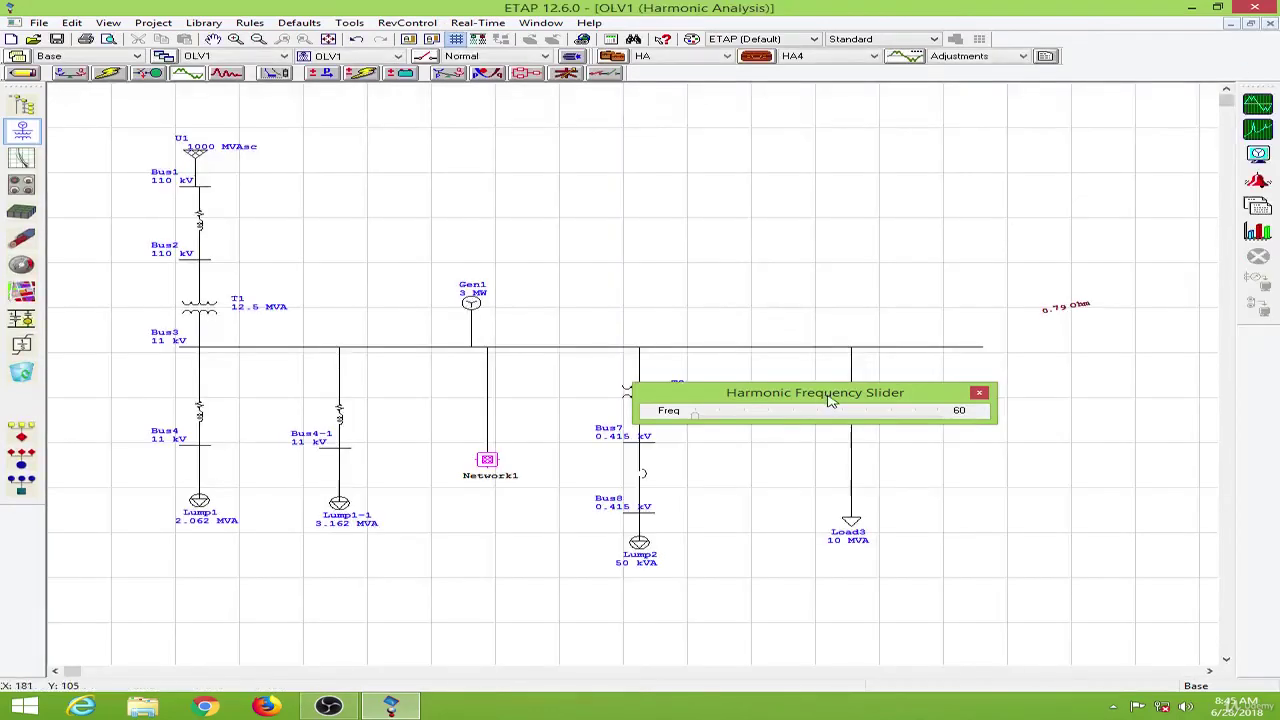
Step: Sweep the scan frequency up from 60 Hz until the impedance label reads 7.61 Ohm at 2160 Hz
left_click_drag(829, 400, 736, 217)
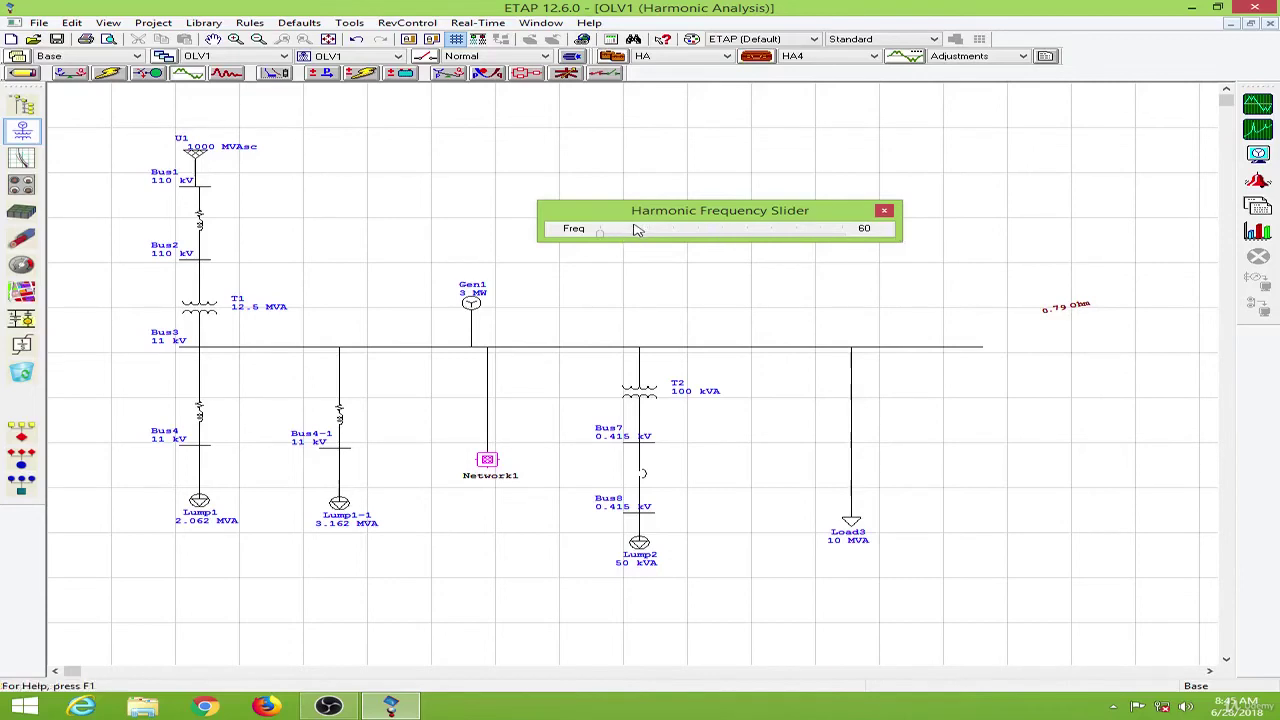
left_click_drag(600, 237, 644, 238)
left_click_drag(644, 238, 686, 238)
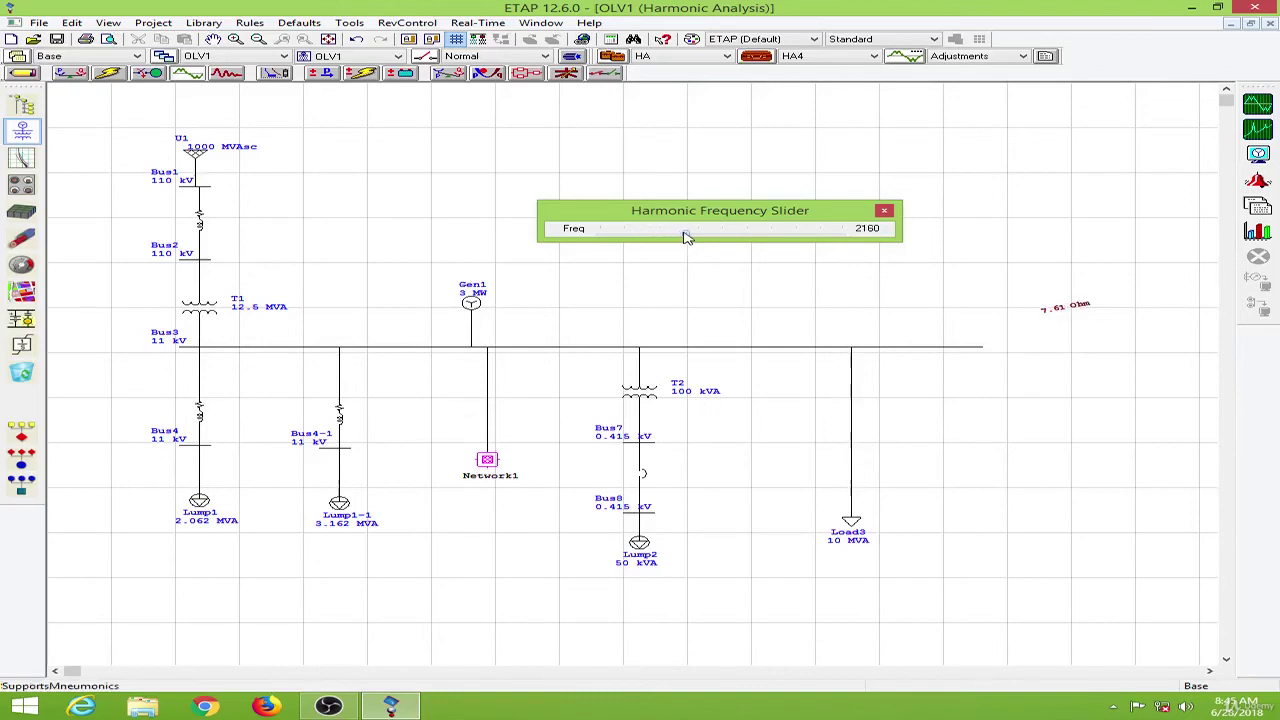
Step: Plot Bus3's frequency-scan Z Magnitude and Z Angle against harmonic order, then close the Z Angle plot
left_click(884, 212)
left_click(1258, 231)
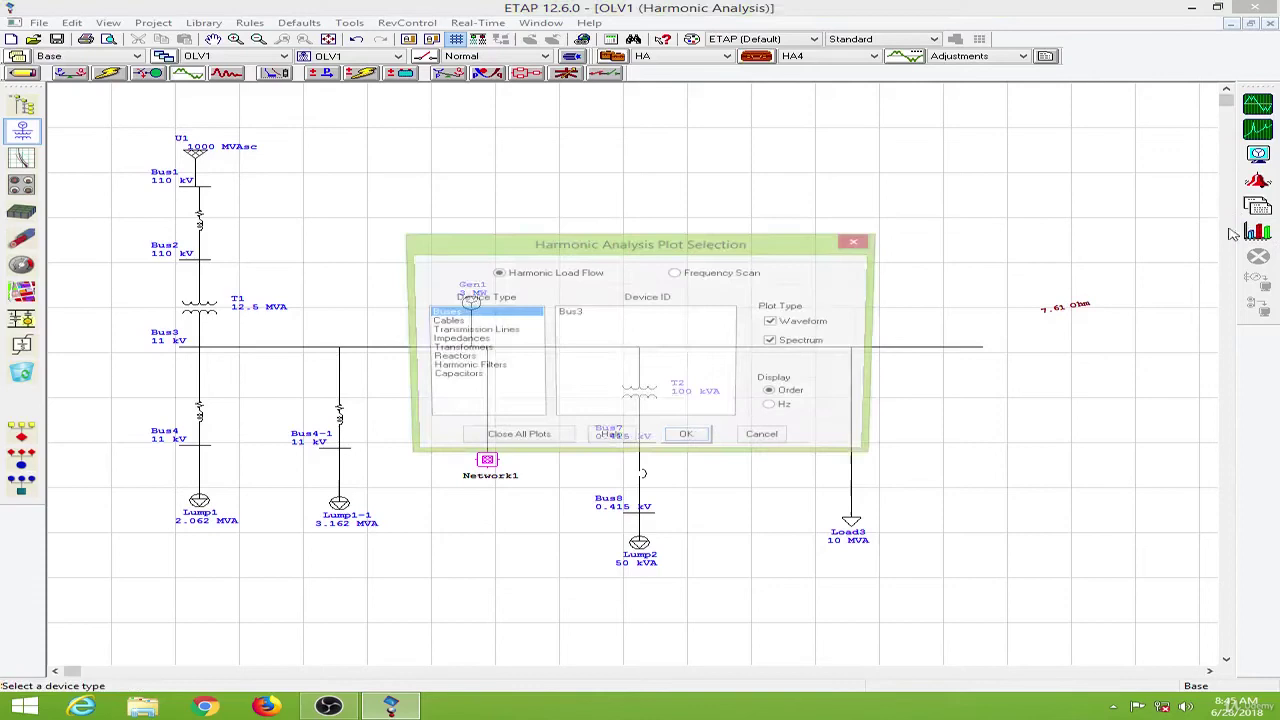
left_click(699, 279)
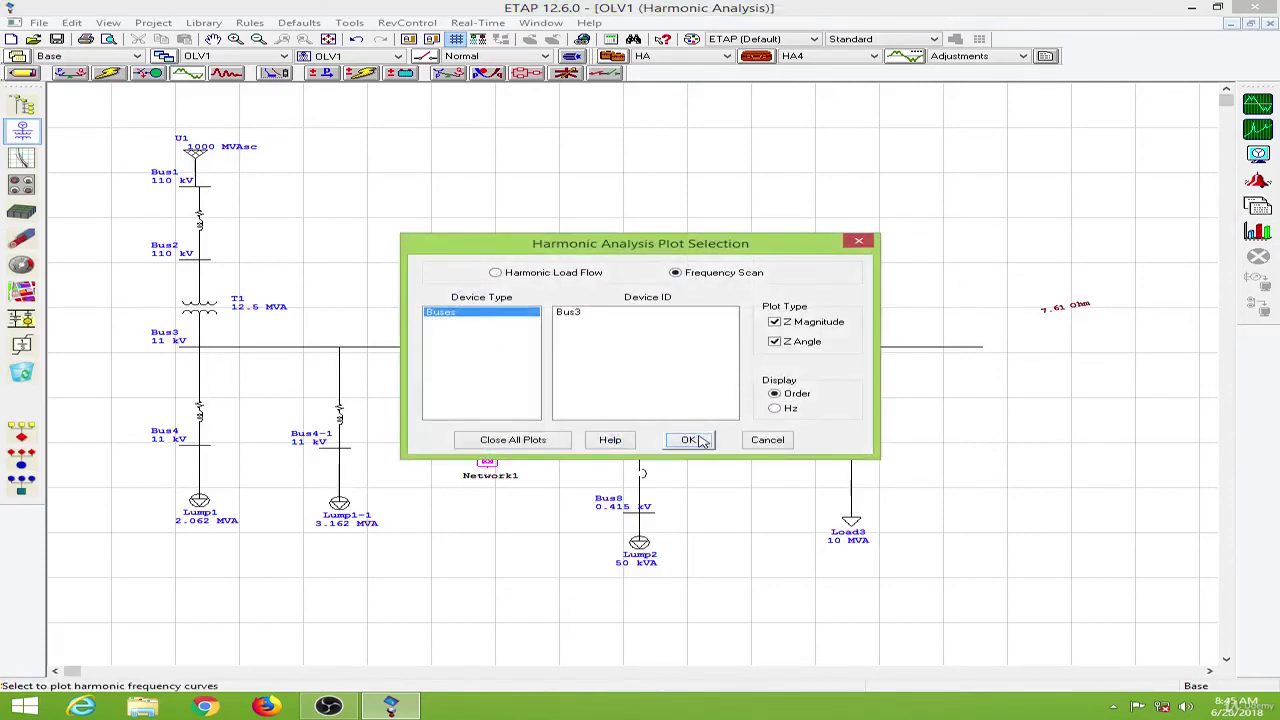
left_click(614, 314)
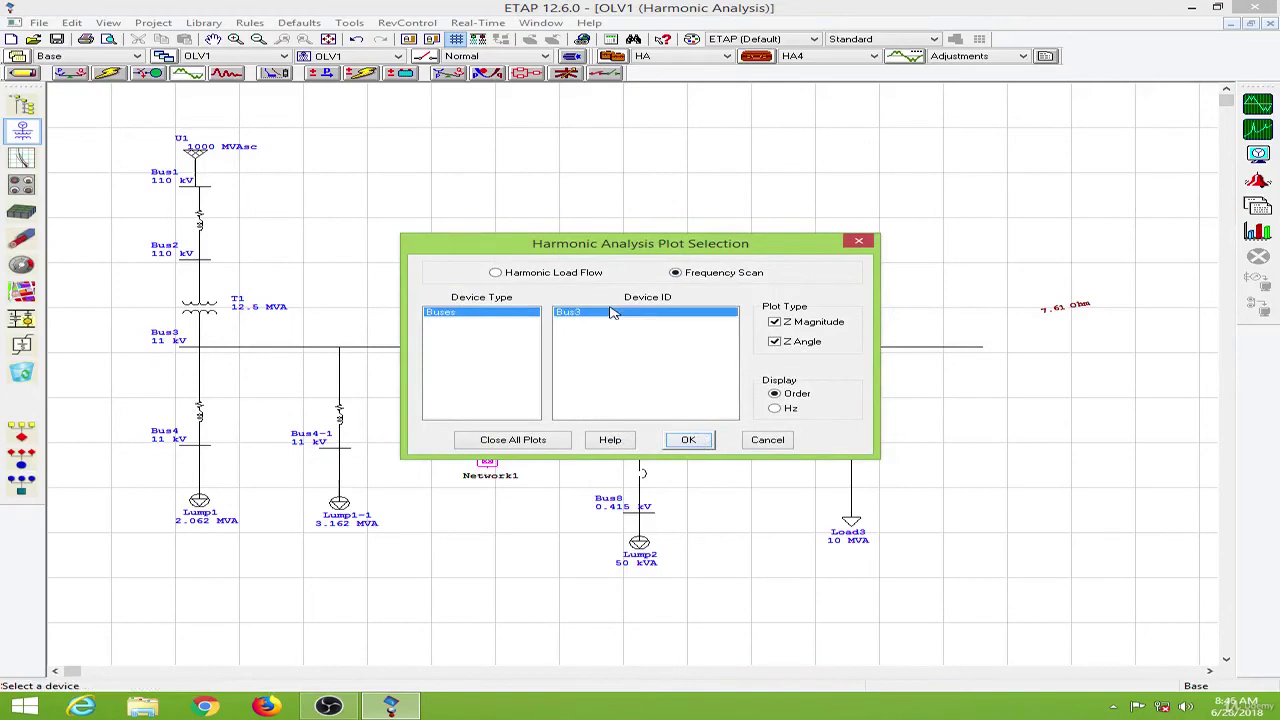
left_click(680, 443)
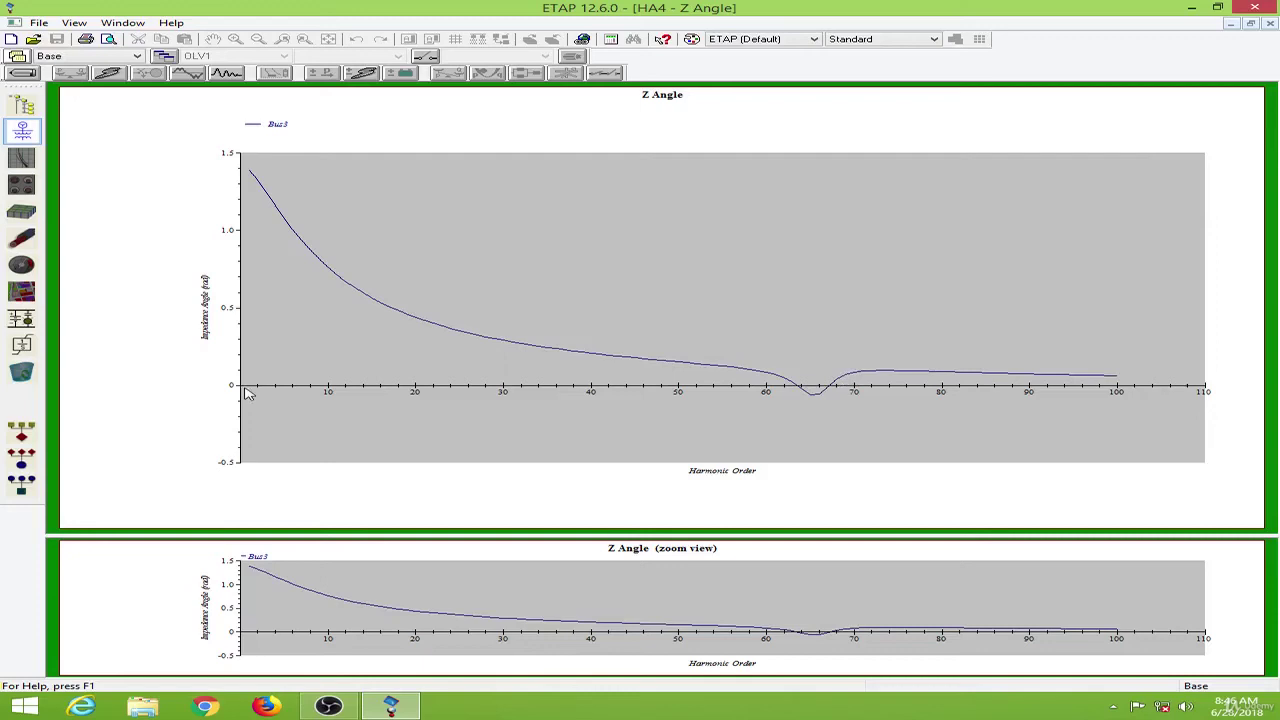
left_click(1270, 22)
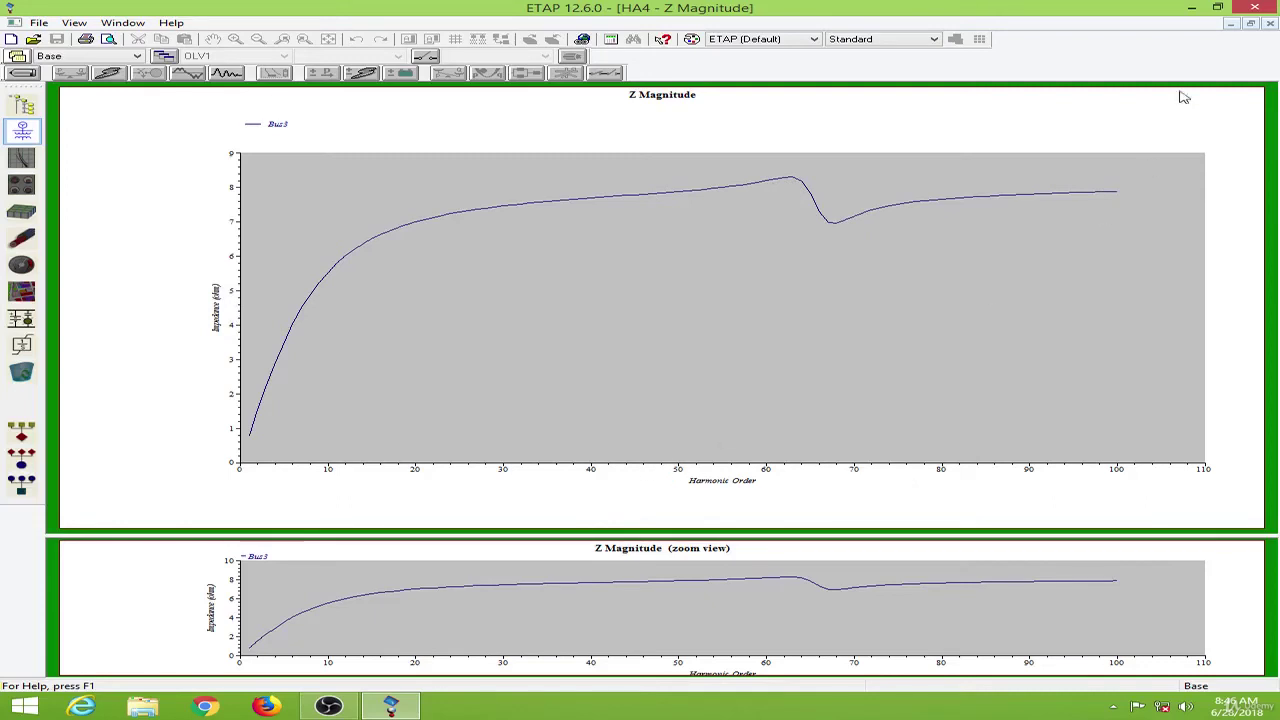
Step: Close the Z Magnitude plot and rerun the frequency scan, clearing its report and slider
left_click(1269, 23)
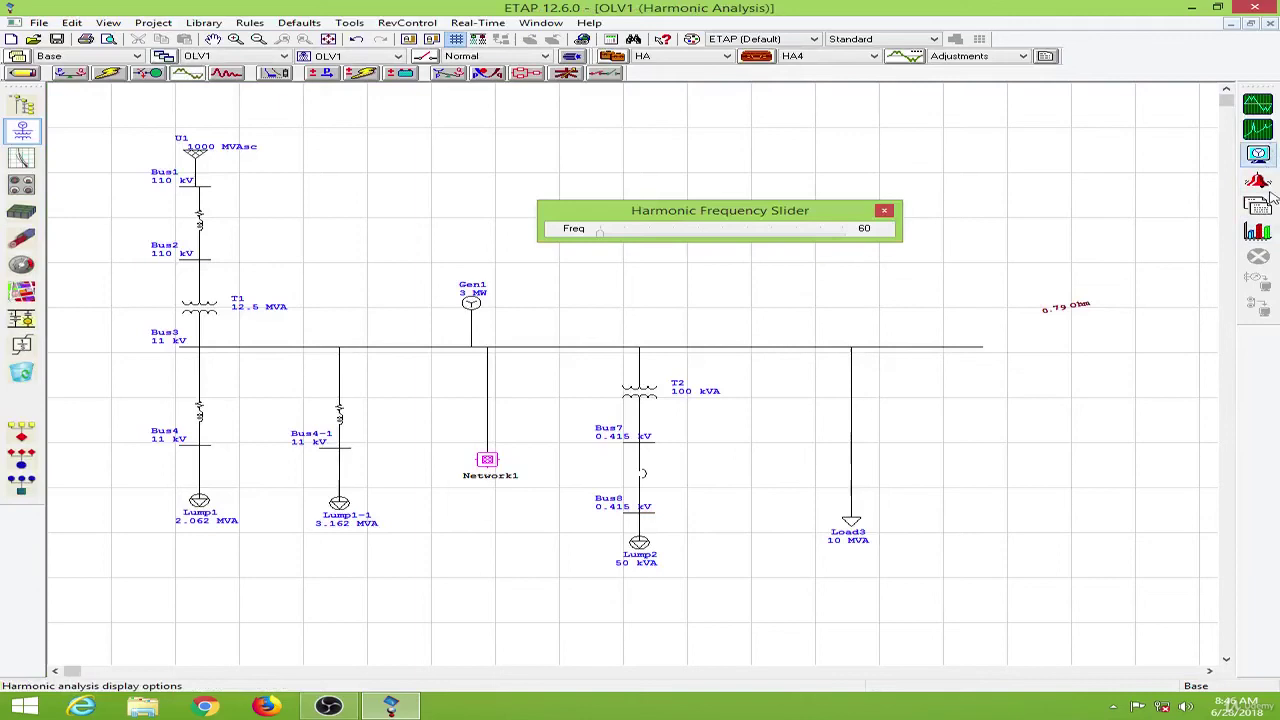
left_click(1258, 129)
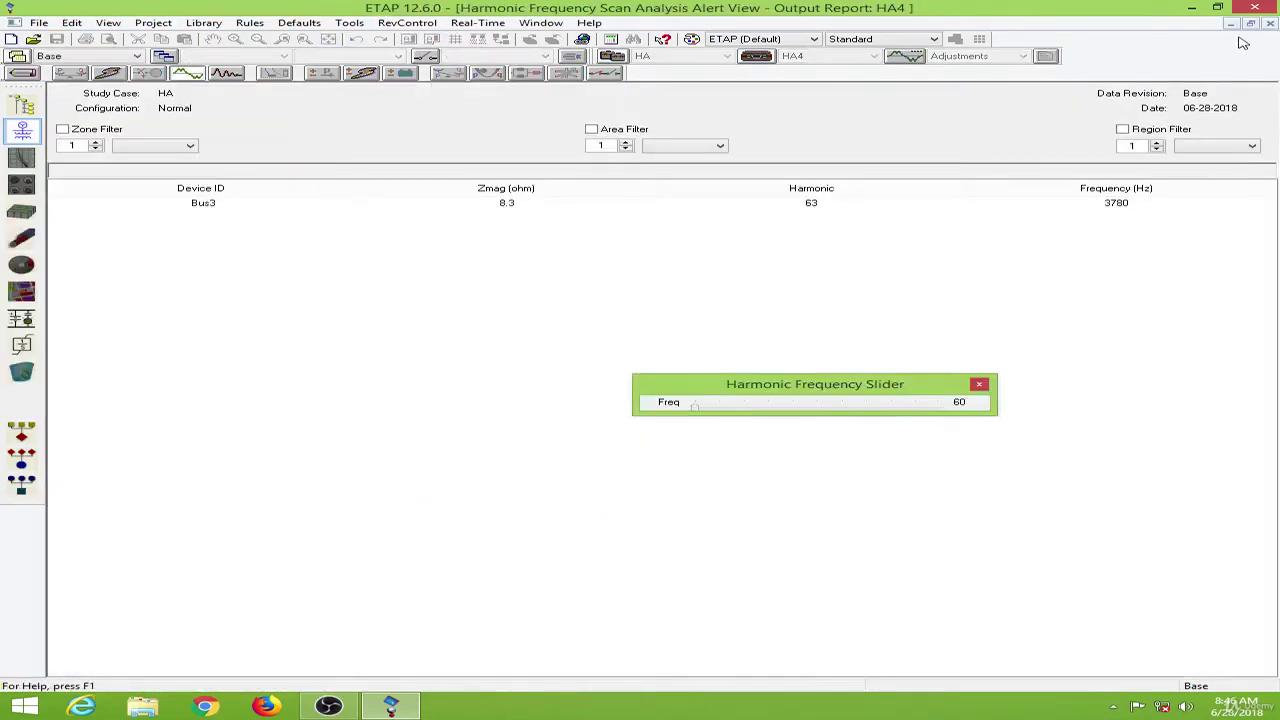
left_click(1271, 24)
left_click(980, 385)
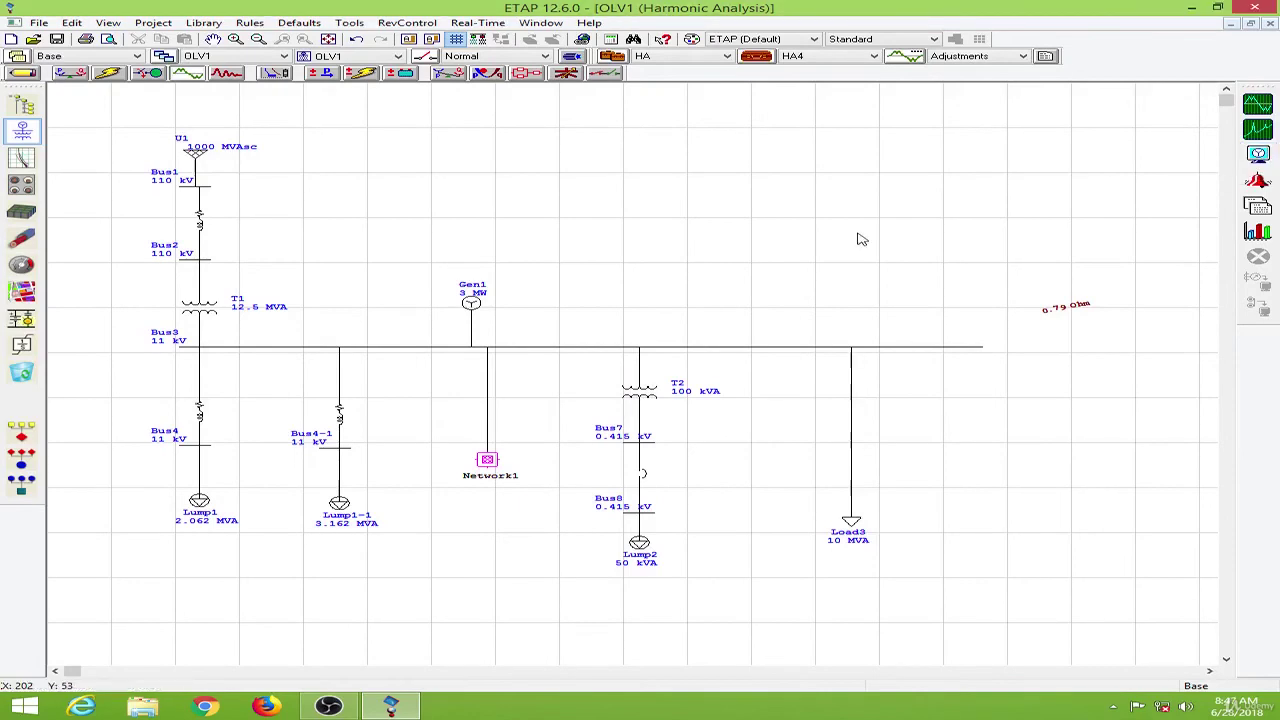
Step: Show Bus3's harmonic voltage spectrum in Hz and its waveform, then close both plots
left_click(1262, 233)
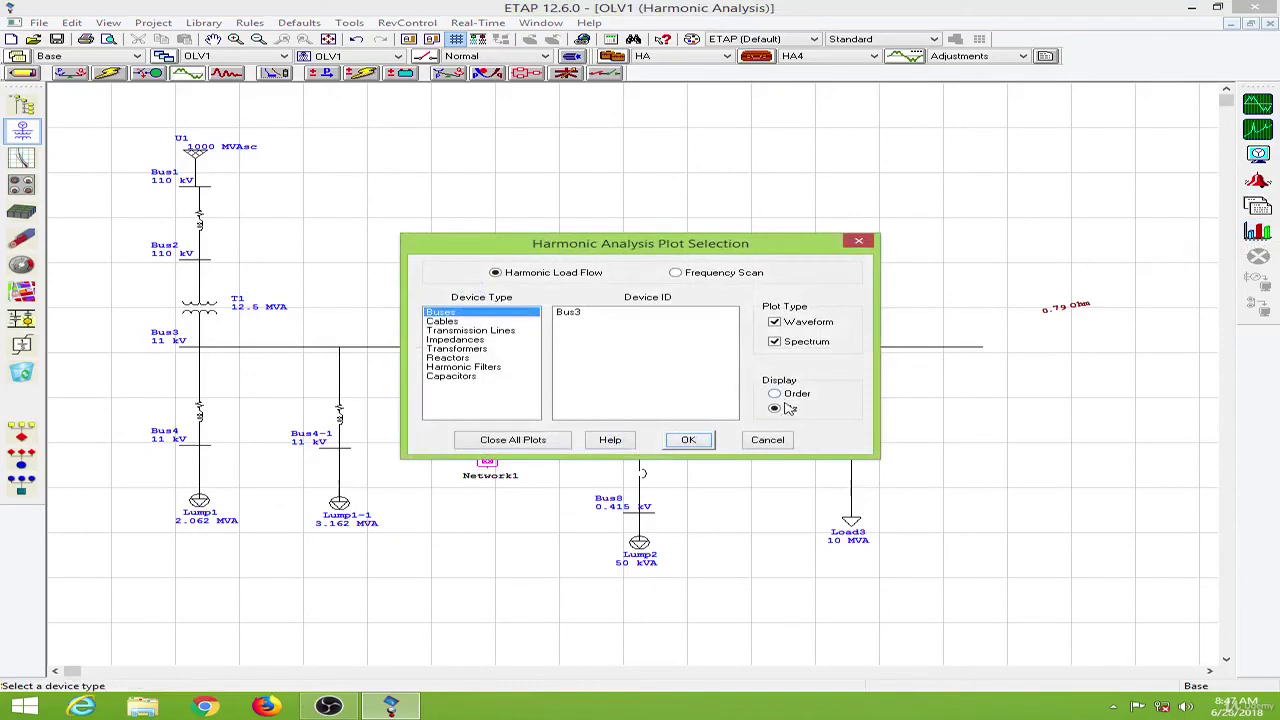
left_click(651, 313)
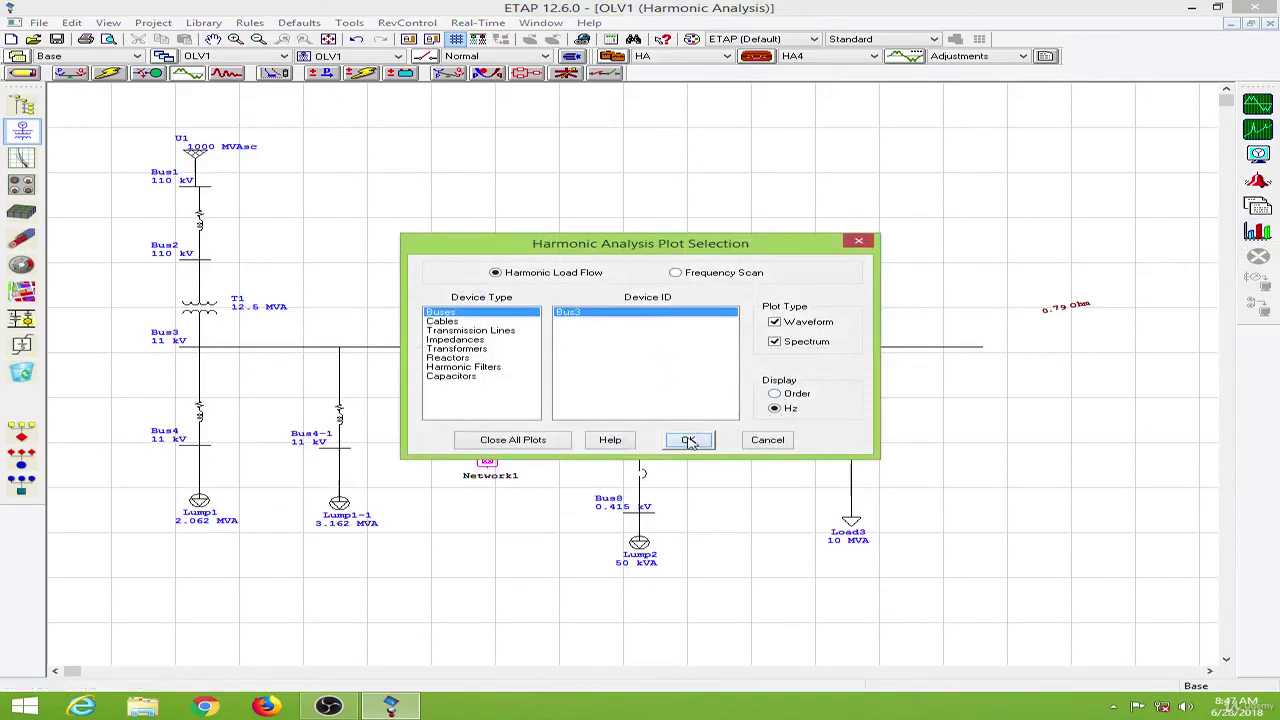
left_click(689, 441)
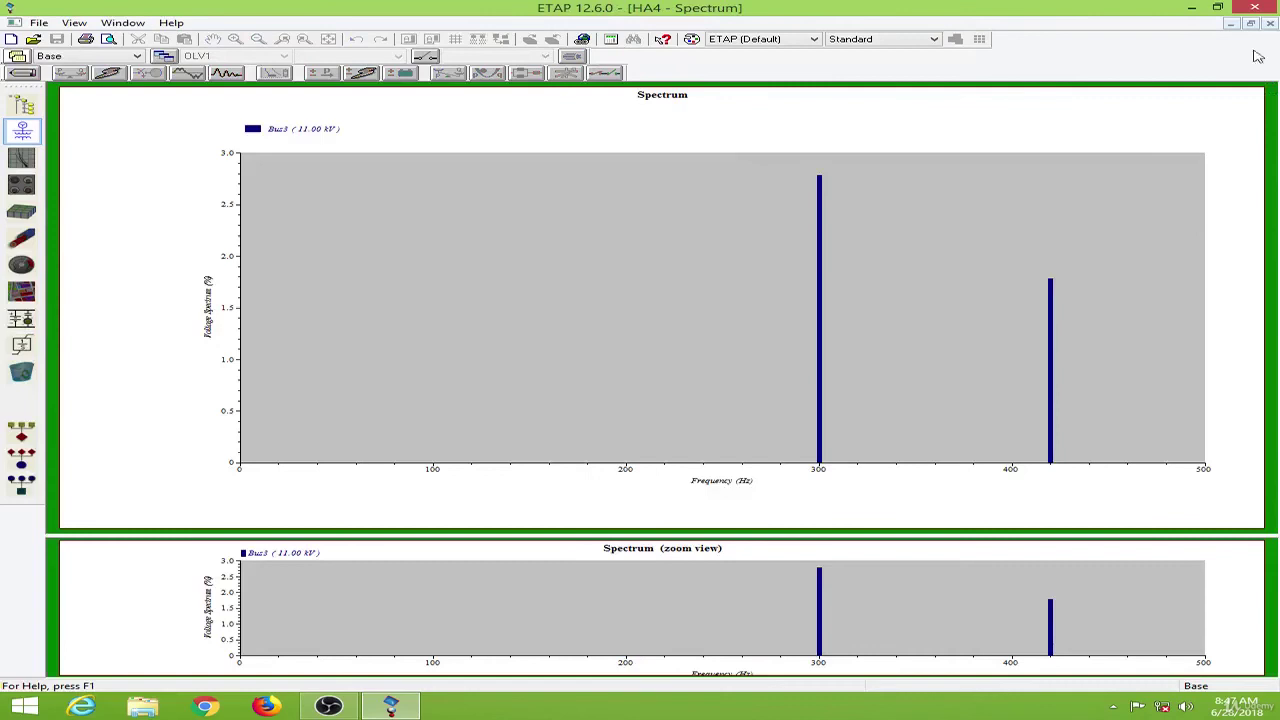
left_click(1270, 24)
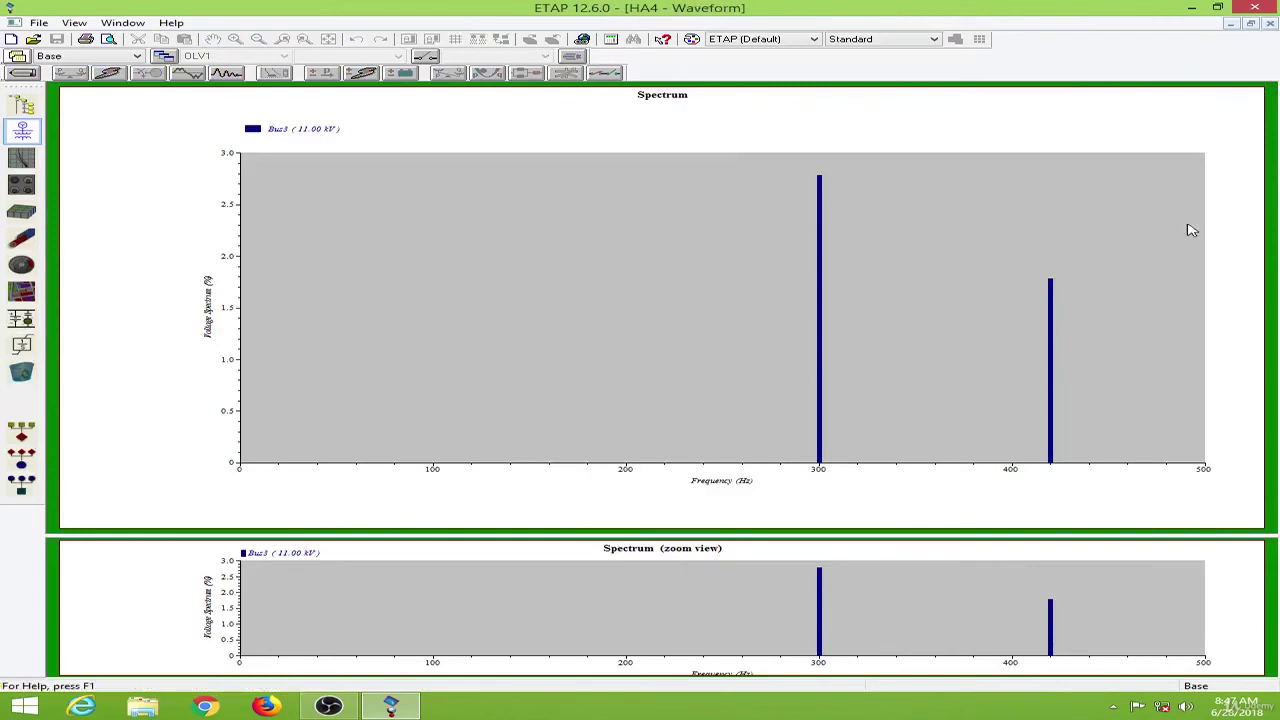
left_click(1270, 24)
Step: Request frequency-scan plots in Hz without a device, dismissing the no-device warning
left_click(1258, 232)
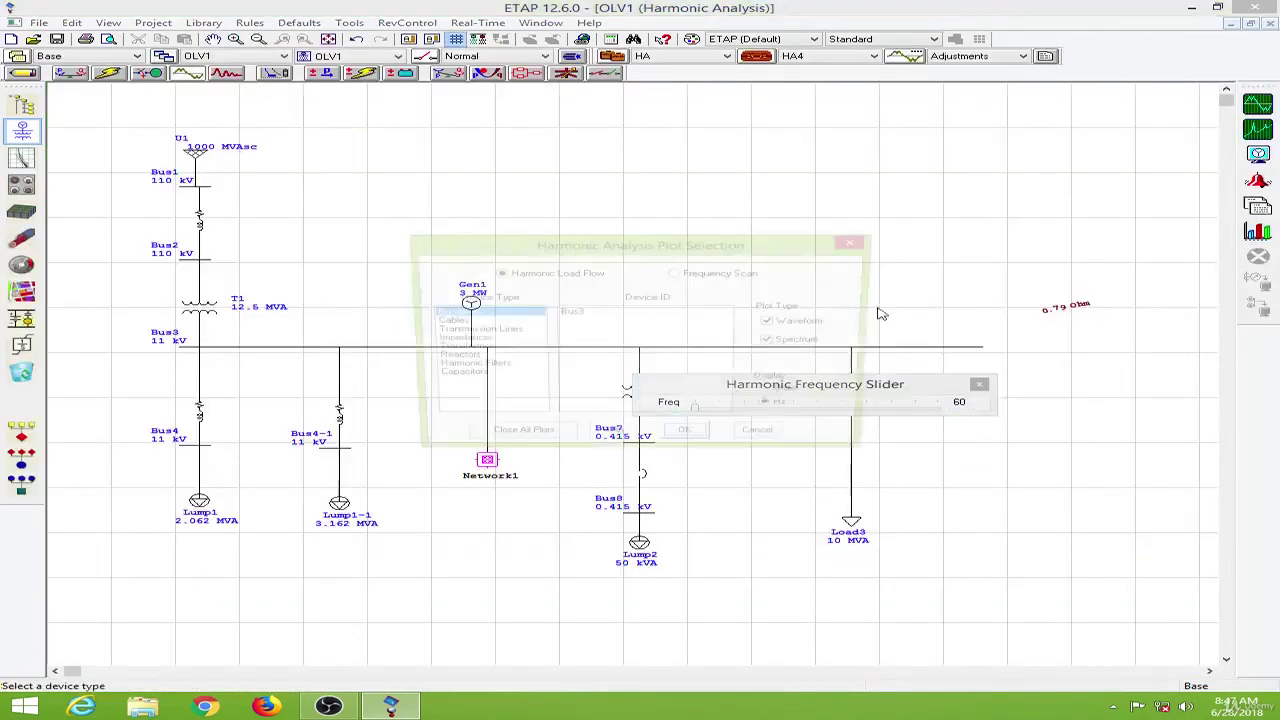
left_click(640, 313)
left_click(708, 277)
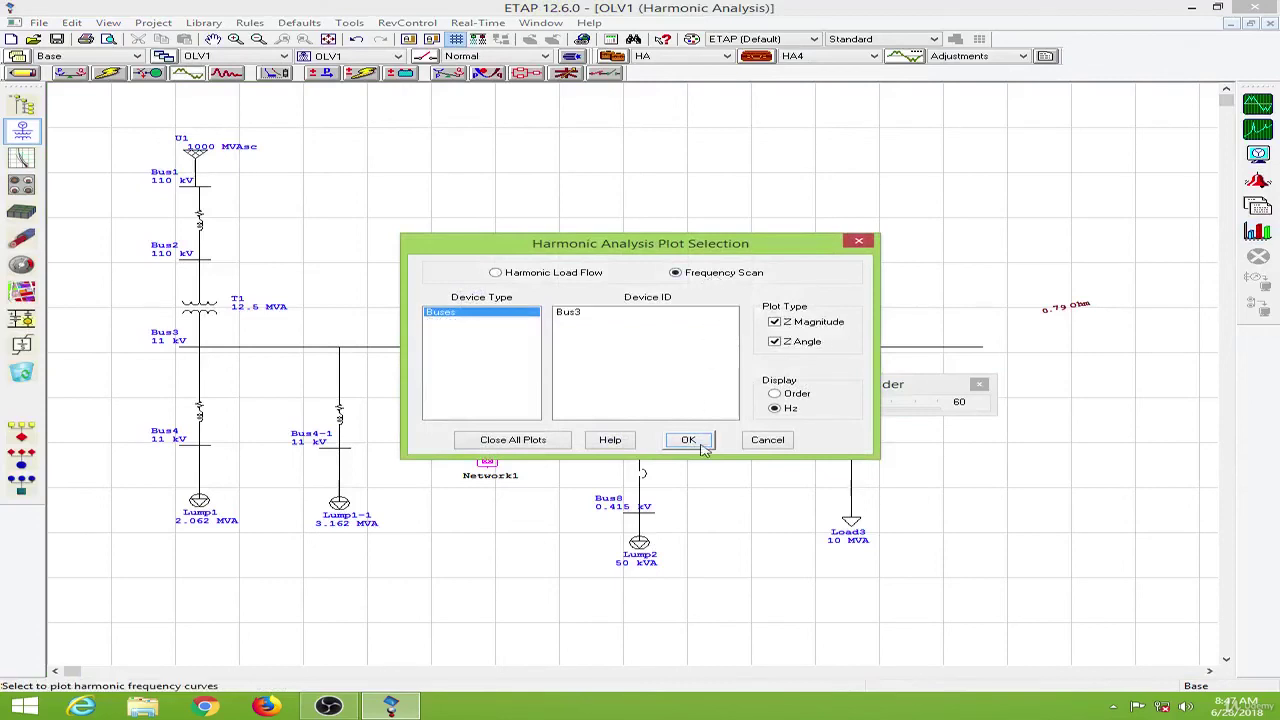
left_click(688, 440)
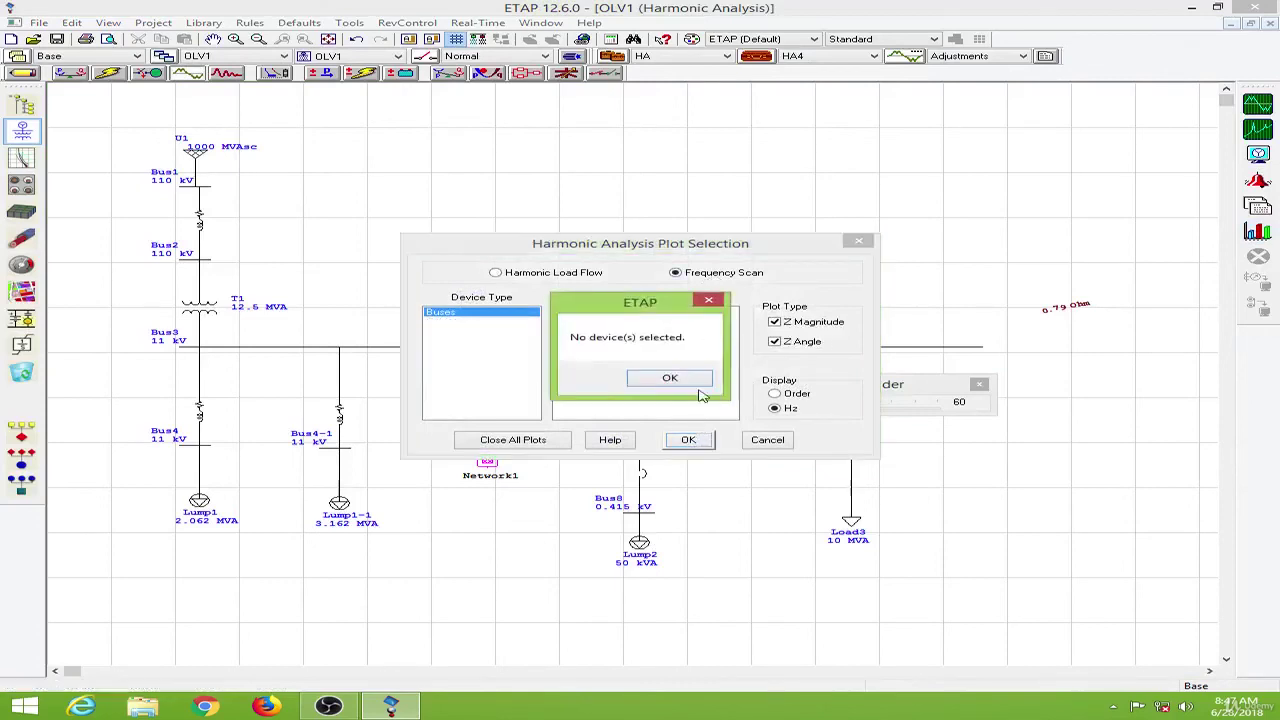
left_click(648, 320)
Step: Plot Bus3's impedance curves against frequency in Hz and close the Z Angle plot
left_click(688, 440)
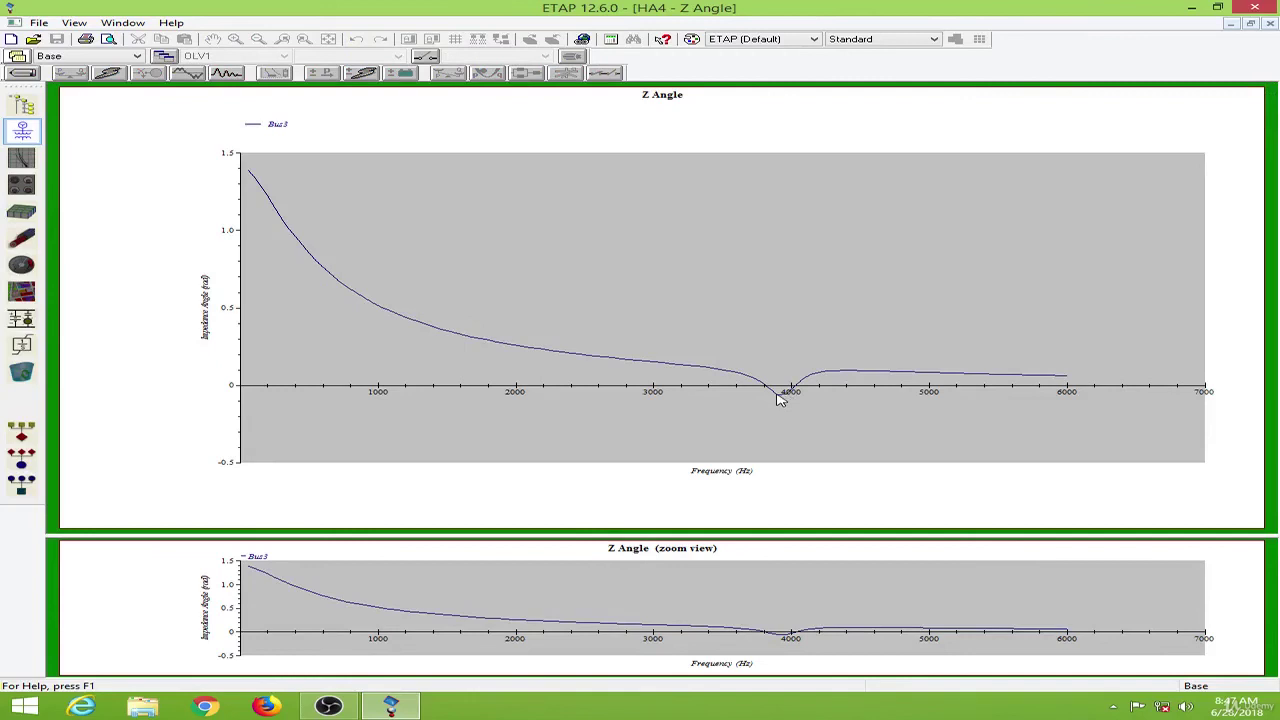
left_click(1269, 25)
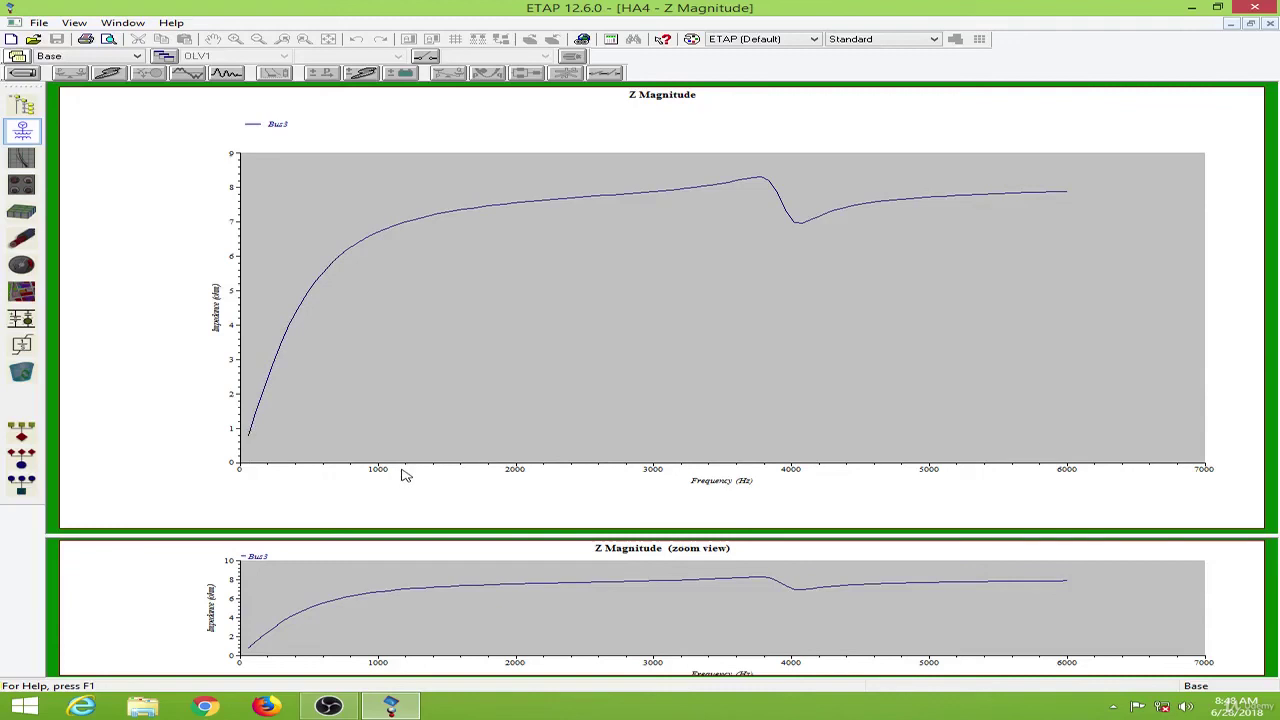
Step: Close the Z Magnitude plot and the harmonic frequency slider, returning to the one-line diagram
left_click(1270, 23)
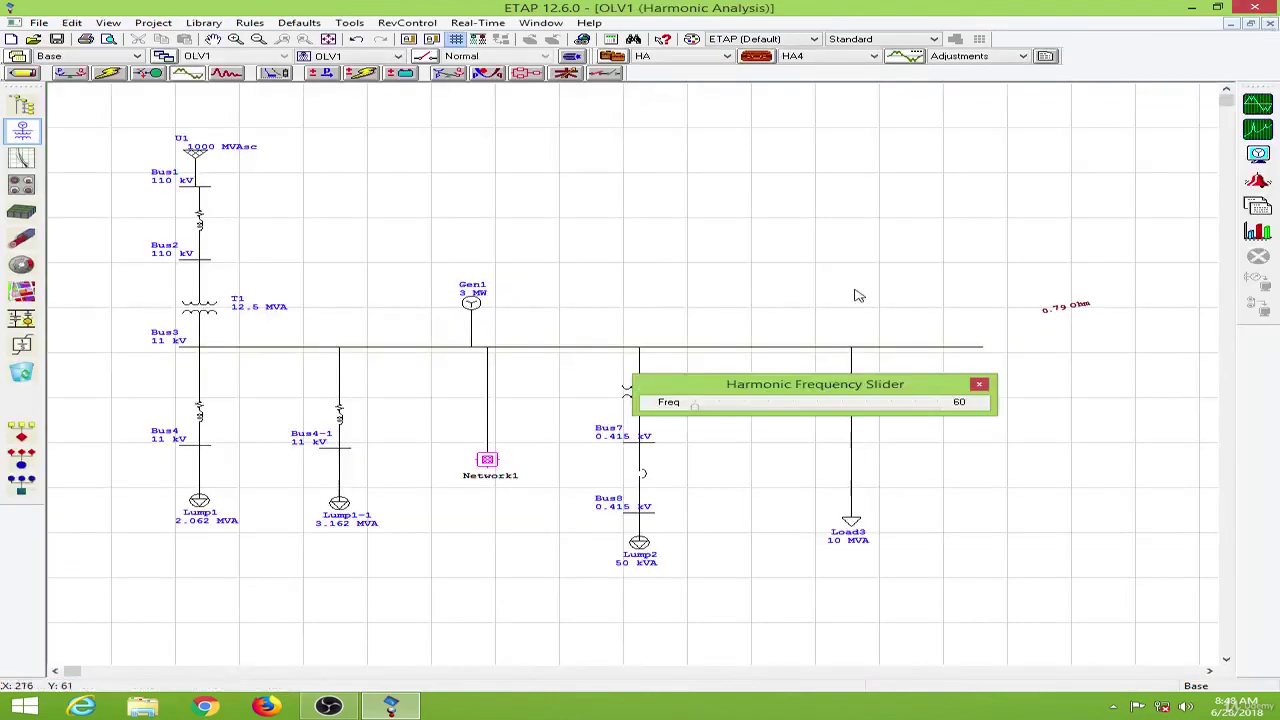
left_click(979, 384)
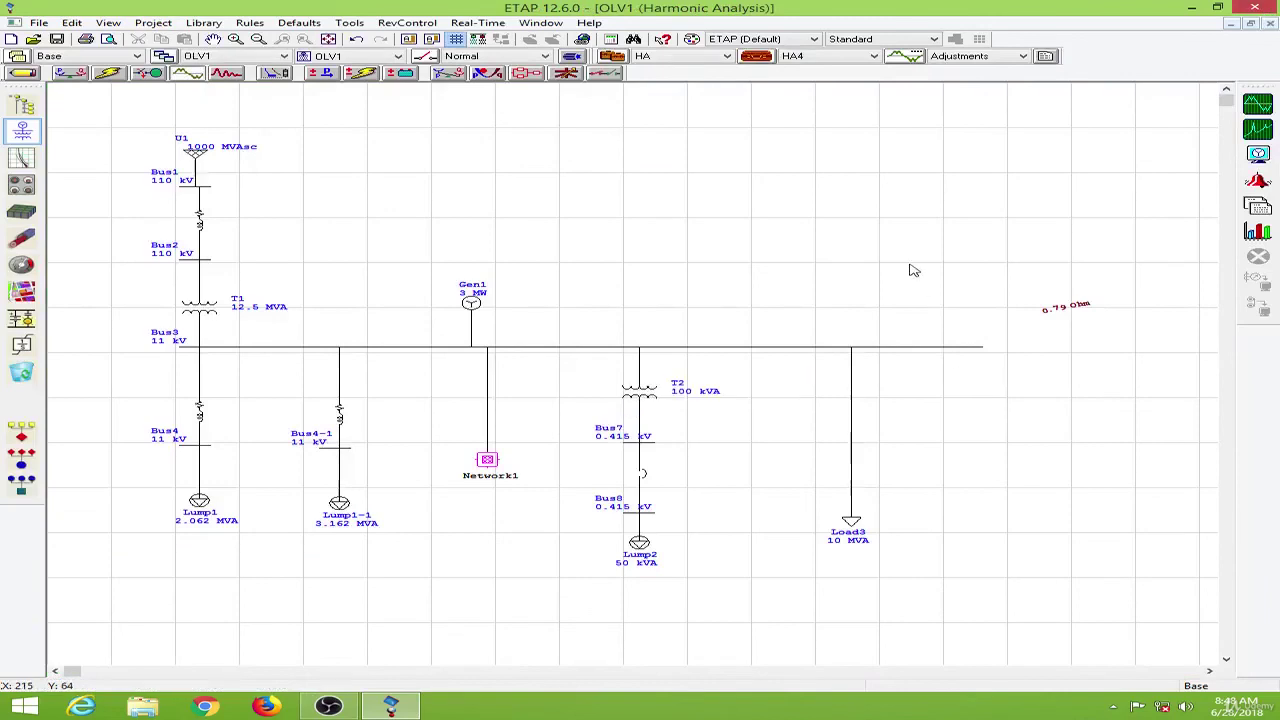